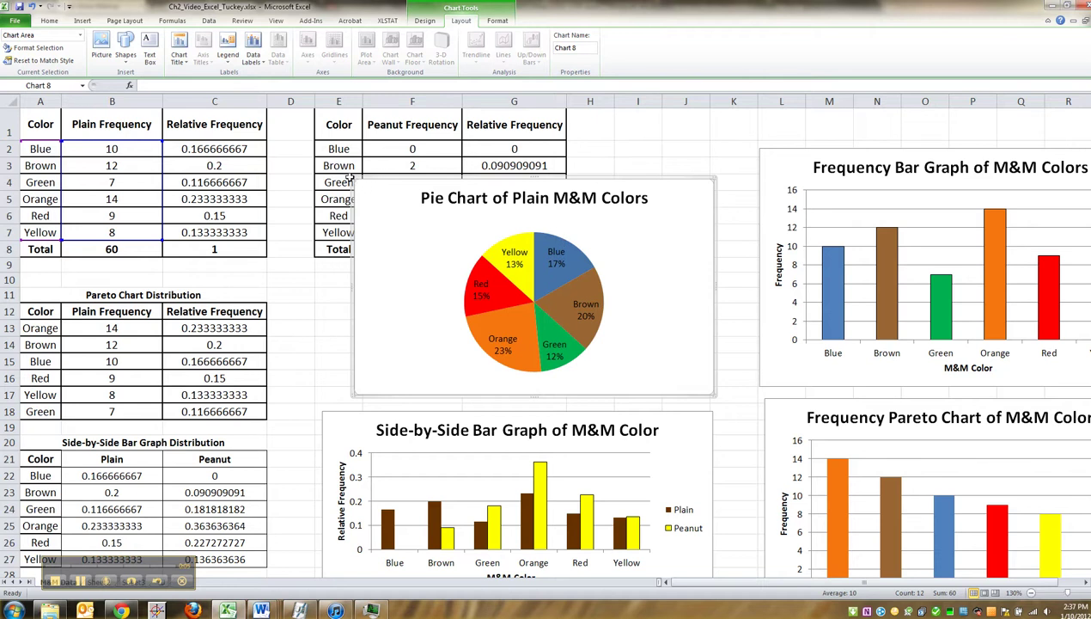
- Move the plain M&M pie chart left so it sits below the tables
{"action": "scroll", "coordinate": [354, 183], "scroll_direction": "down", "scroll_amount": 2}
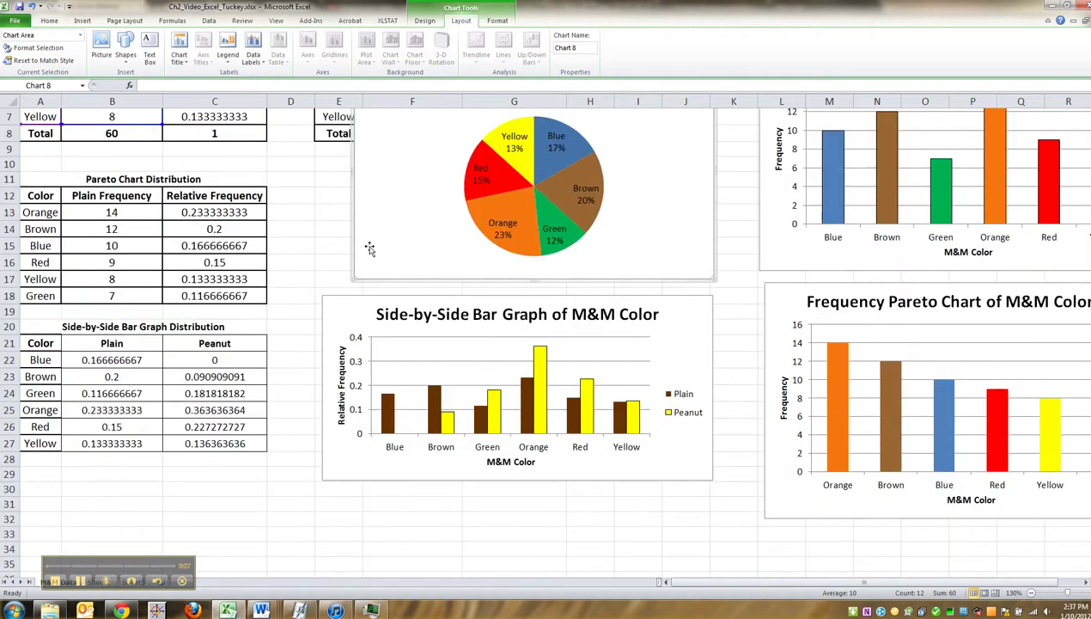
{"action": "left_click_drag", "start_coordinate": [359, 246], "coordinate": [341, 378]}
{"action": "scroll", "coordinate": [373, 271], "scroll_direction": "down", "scroll_amount": 2}
{"action": "scroll", "coordinate": [361, 273], "scroll_direction": "up", "scroll_amount": 4}
- Drag the side-by-side bar graph lower so it no longer overlaps the pie chart
{"action": "scroll", "coordinate": [341, 396], "scroll_direction": "down", "scroll_amount": 4}
{"action": "scroll", "coordinate": [341, 396], "scroll_direction": "down", "scroll_amount": 3}
{"action": "left_click", "coordinate": [333, 228]}
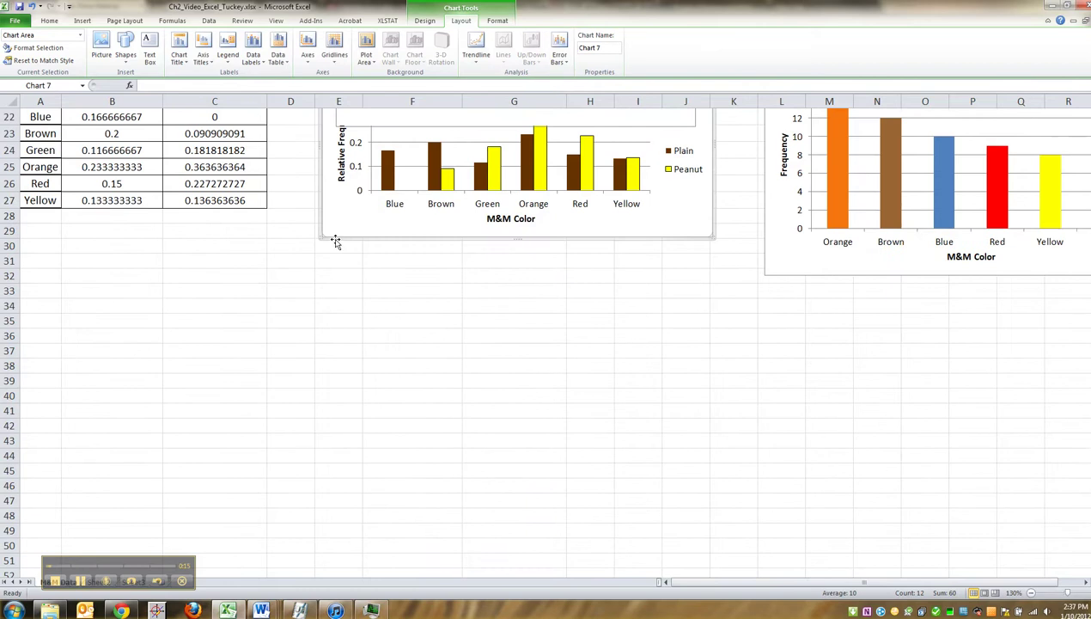
{"action": "left_click_drag", "start_coordinate": [335, 239], "coordinate": [341, 339]}
{"action": "scroll", "coordinate": [413, 323], "scroll_direction": "up", "scroll_amount": 7}
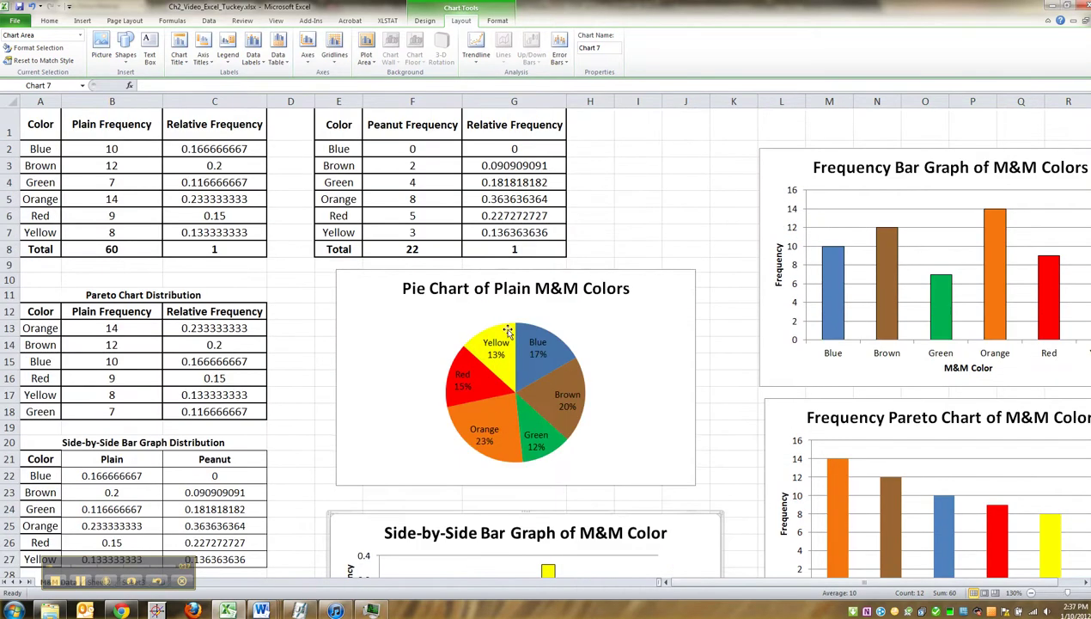
- Select the pie chart's labels, title and slice series, then open and dismiss the series shortcut menu
{"action": "left_click", "coordinate": [496, 345]}
{"action": "left_click", "coordinate": [536, 299]}
{"action": "left_click", "coordinate": [521, 278]}
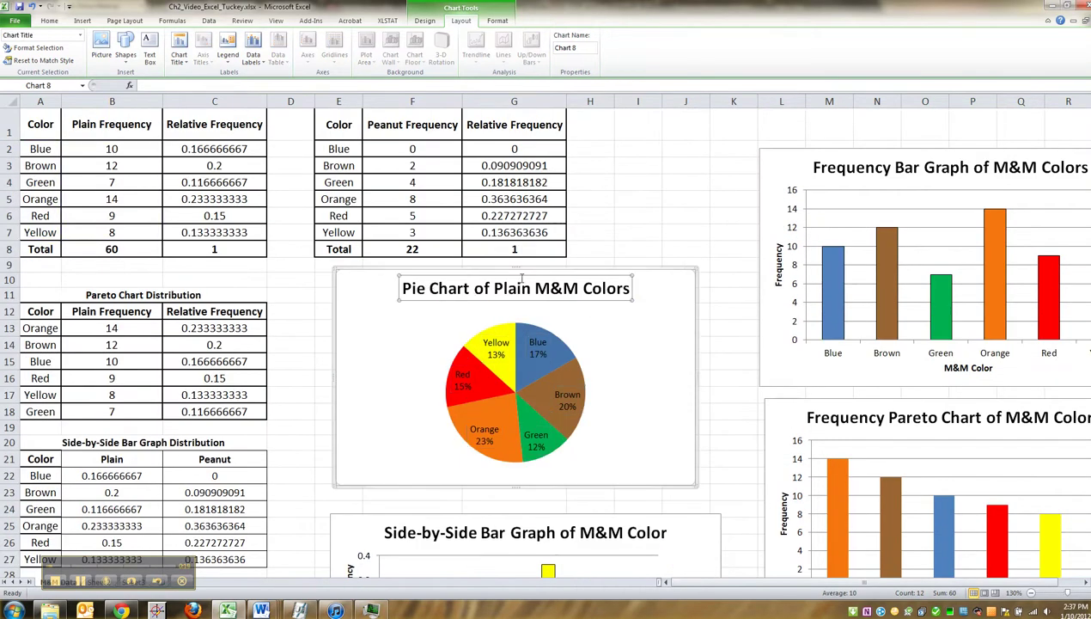
{"action": "left_click", "coordinate": [520, 342]}
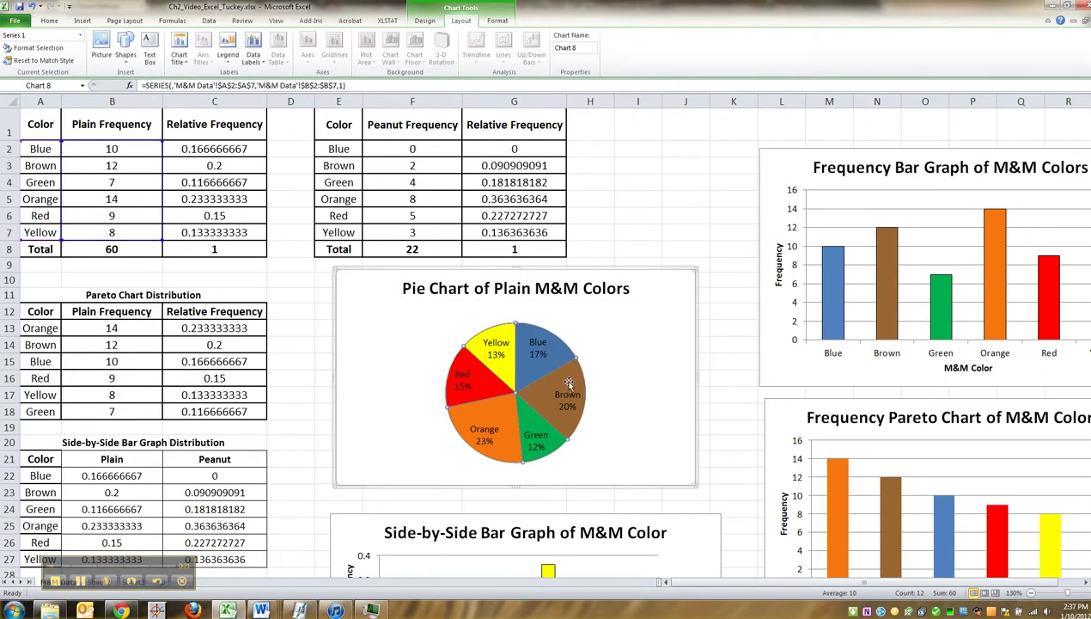
{"action": "left_click", "coordinate": [618, 347]}
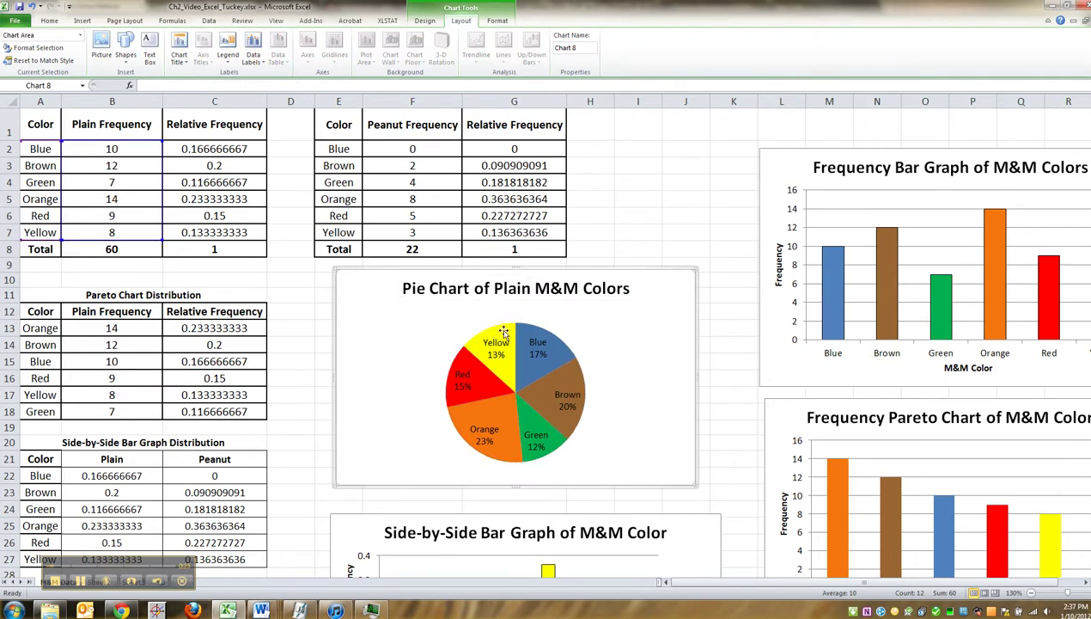
{"action": "left_click", "coordinate": [506, 334]}
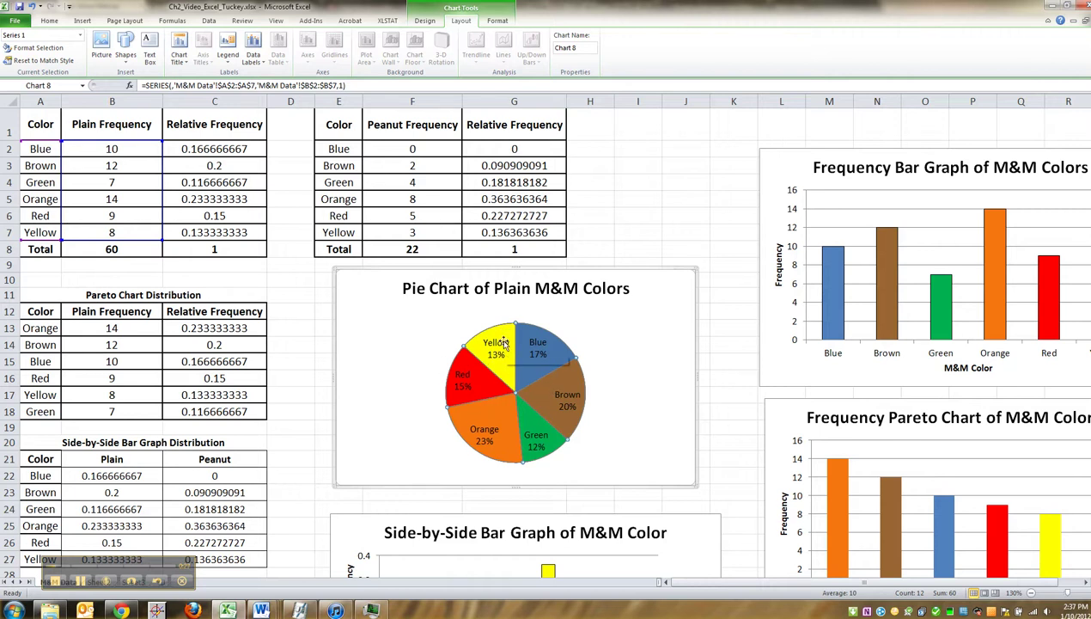
{"action": "right_click", "coordinate": [505, 332]}
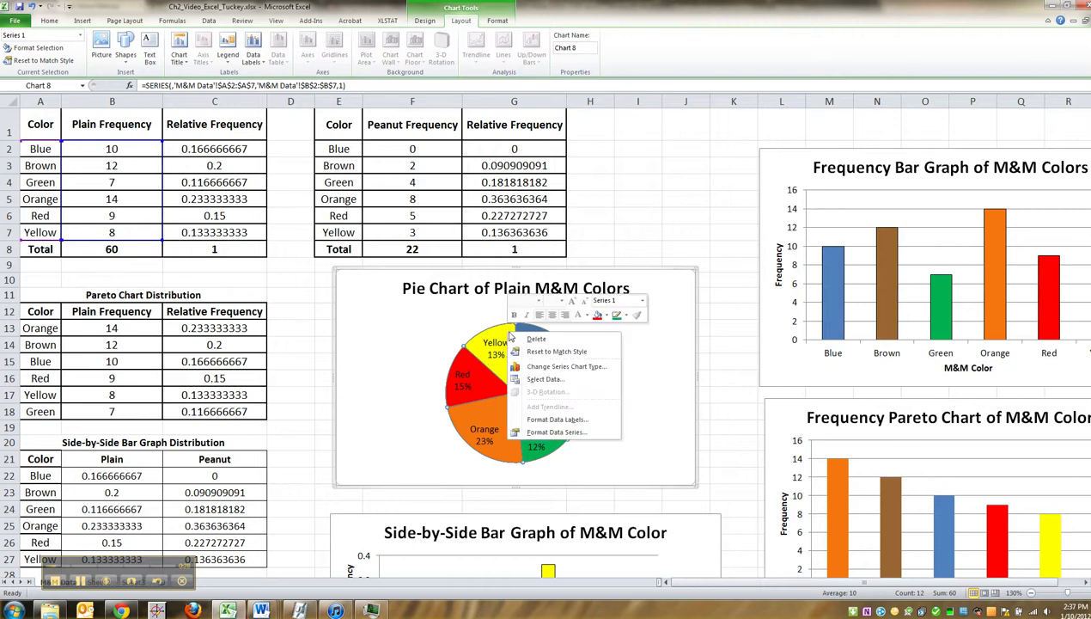
{"action": "left_click", "coordinate": [495, 376]}
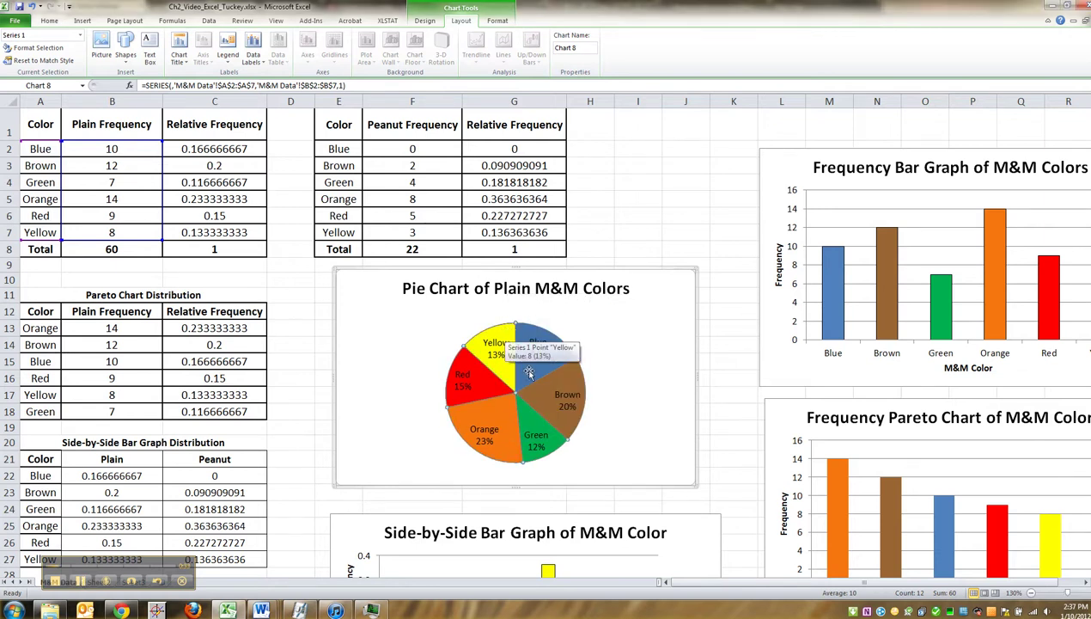
- Select the Yellow slice, open and close its formatting settings, and reselect the pie series
{"action": "left_click", "coordinate": [515, 344]}
{"action": "left_click", "coordinate": [508, 336]}
{"action": "double_click", "coordinate": [507, 335]}
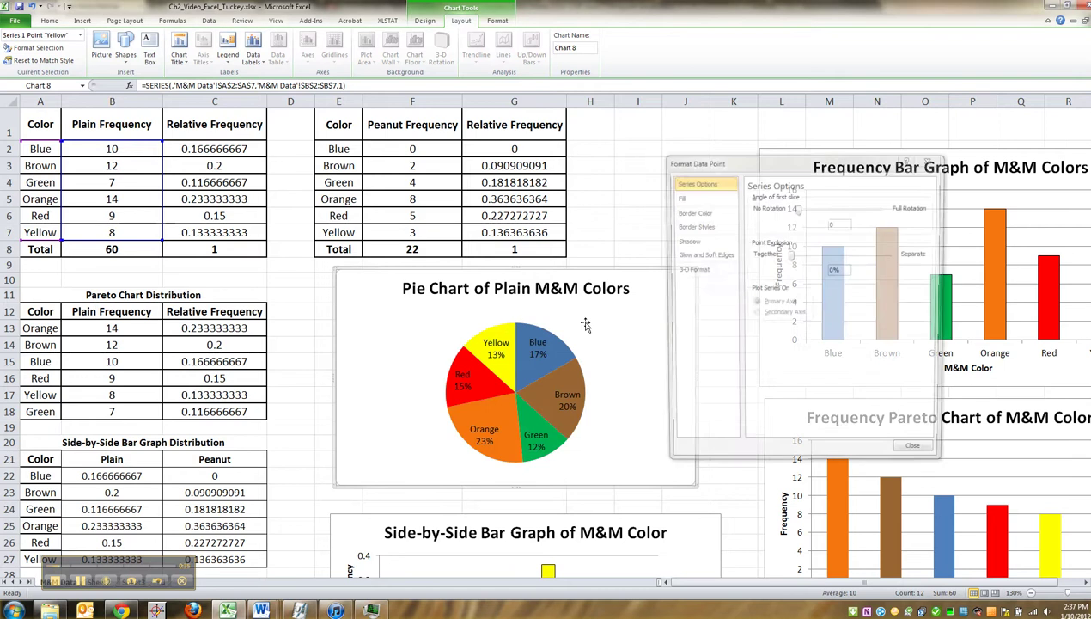
{"action": "left_click", "coordinate": [935, 455]}
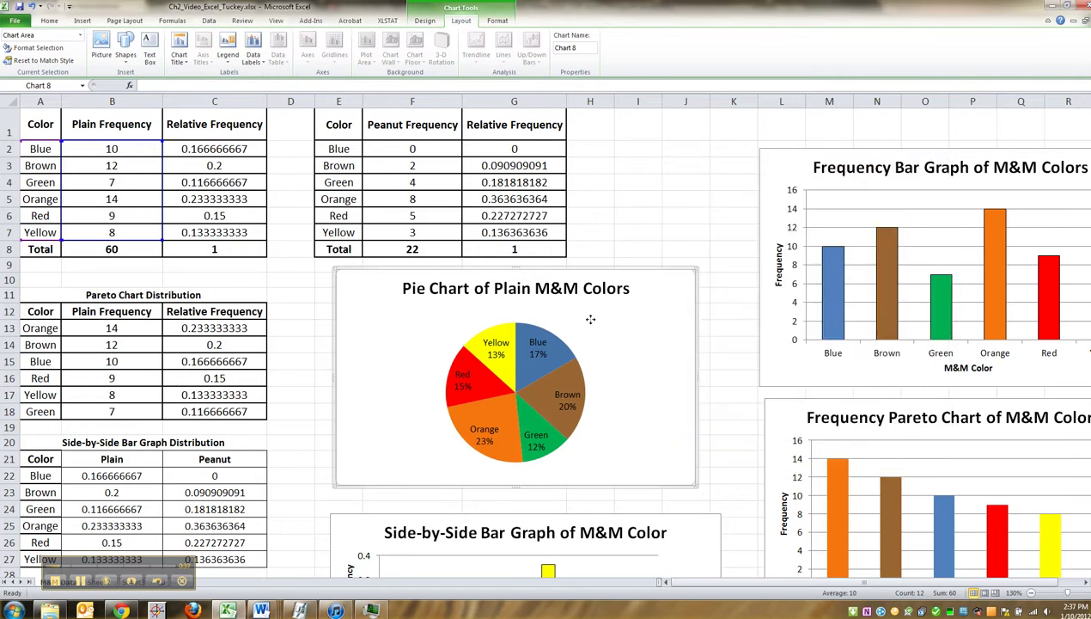
{"action": "left_click", "coordinate": [504, 333]}
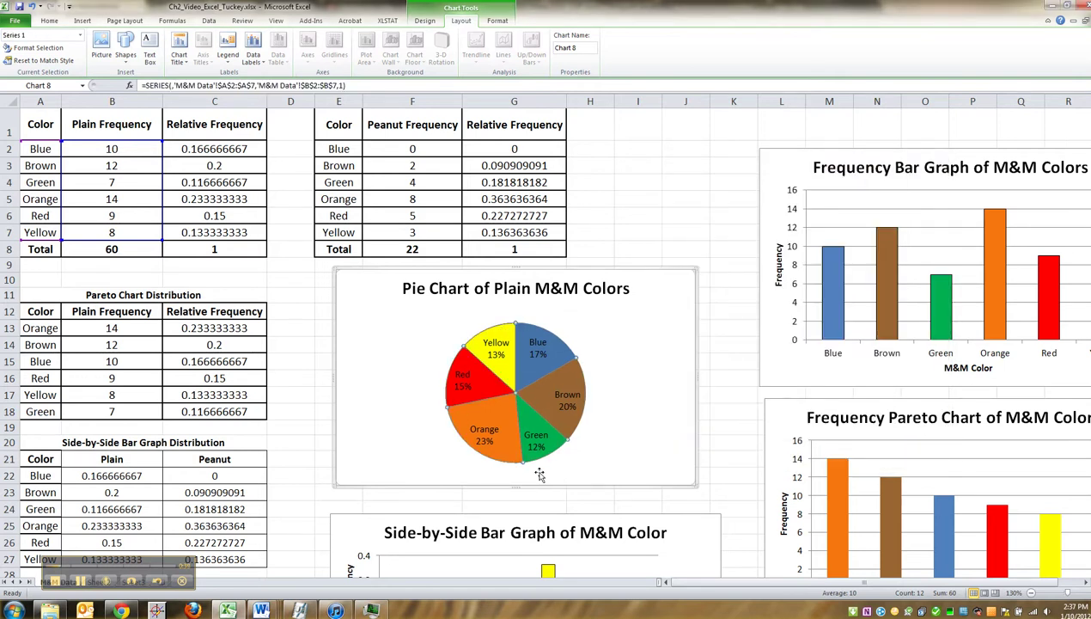
- Give the pie slices a solid-line border colour via Format Data Series
{"action": "right_click", "coordinate": [507, 333]}
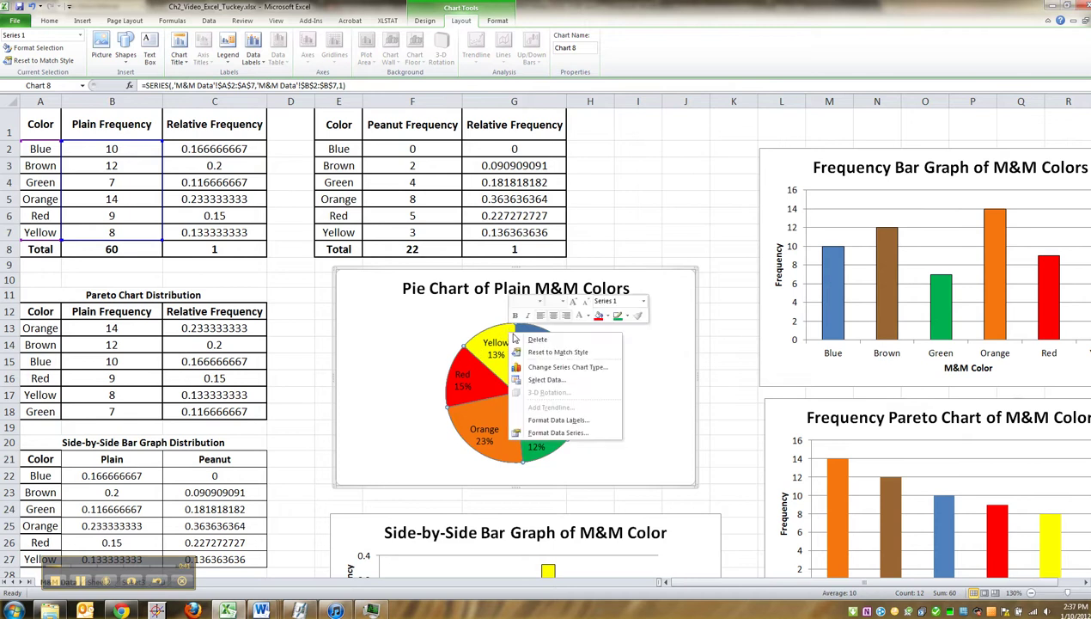
{"action": "left_click", "coordinate": [557, 432]}
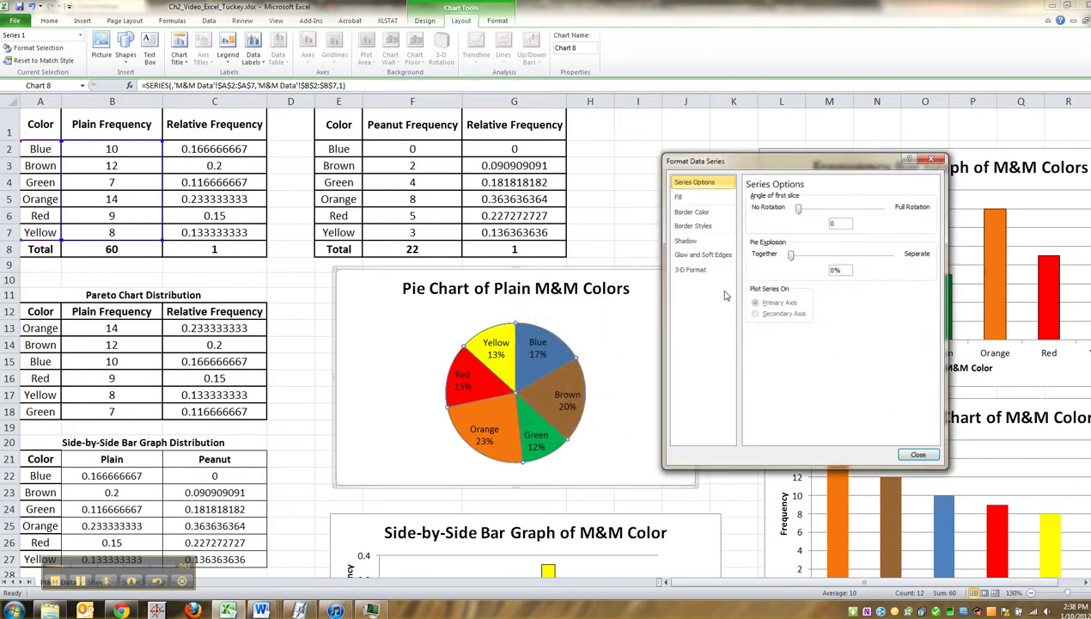
{"action": "left_click", "coordinate": [691, 211]}
{"action": "left_click", "coordinate": [751, 208]}
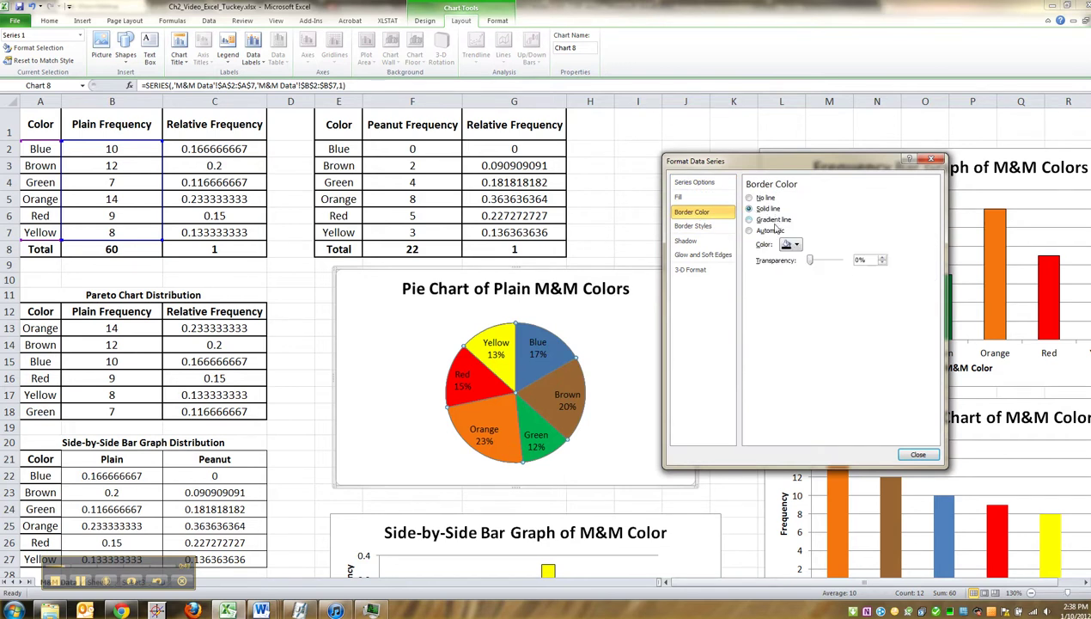
{"action": "left_click", "coordinate": [918, 454]}
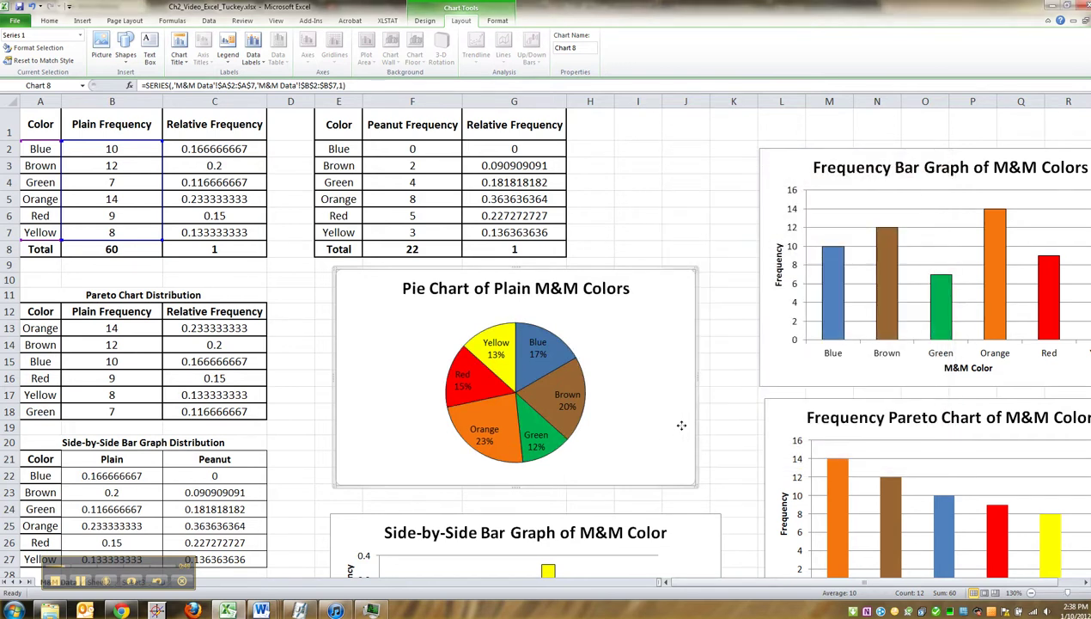
- Switch to the Word worksheet showing the pie chart questions
{"action": "left_click", "coordinate": [649, 407]}
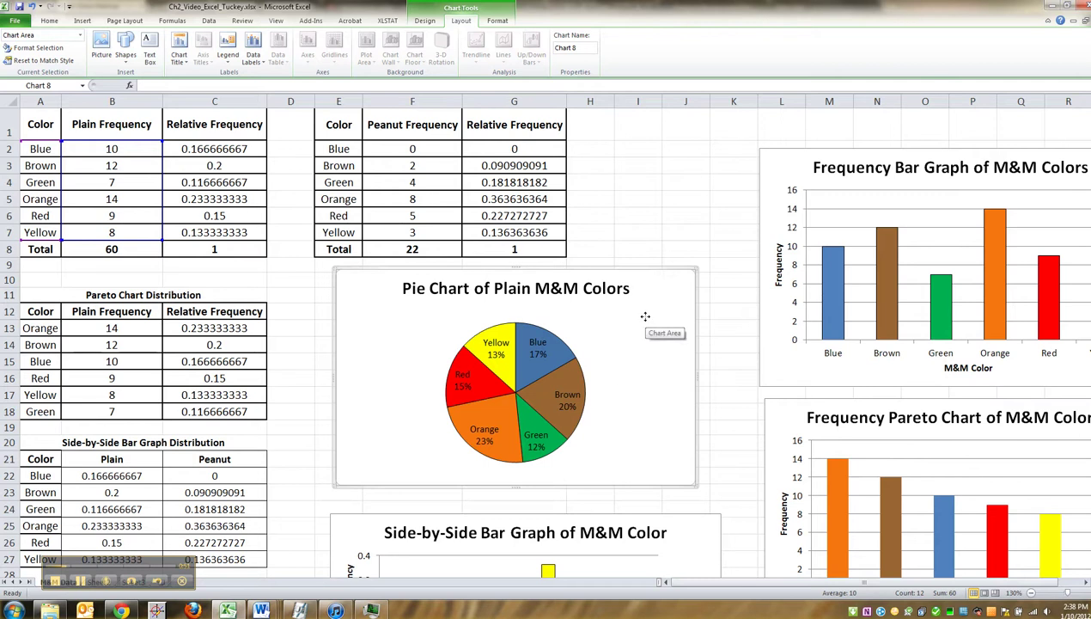
{"action": "scroll", "coordinate": [647, 307], "scroll_direction": "down", "scroll_amount": 5}
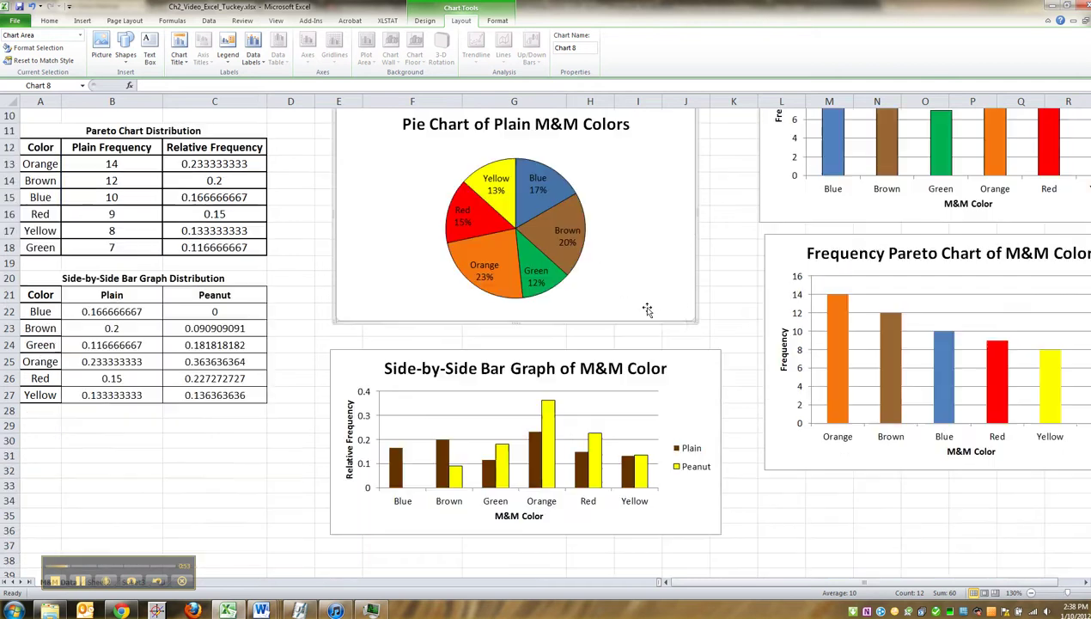
{"action": "scroll", "coordinate": [647, 307], "scroll_direction": "up", "scroll_amount": 4}
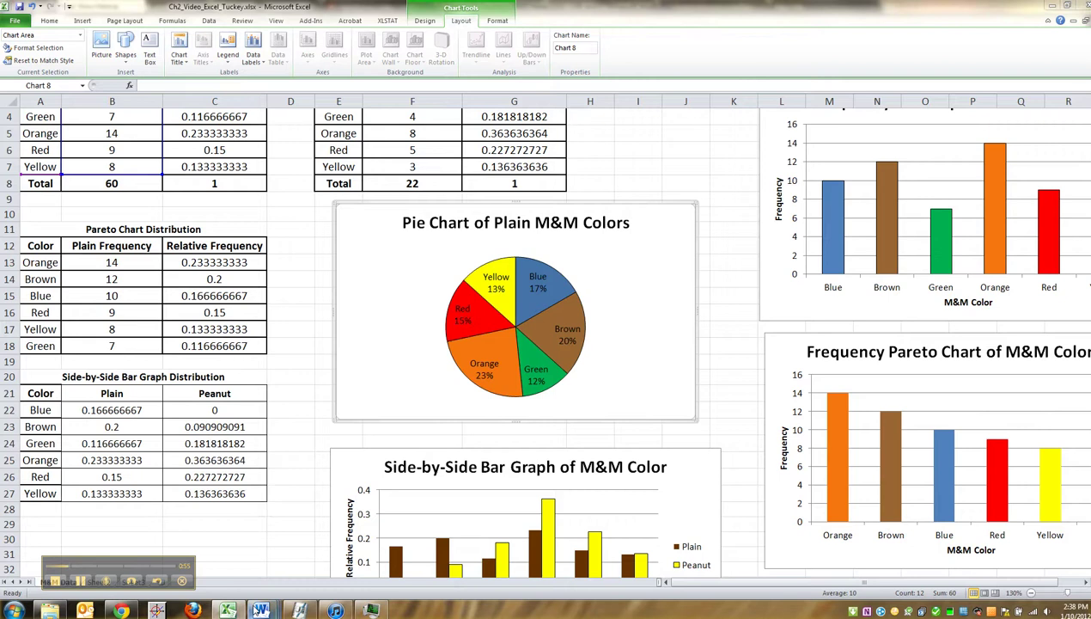
{"action": "left_click", "coordinate": [261, 610]}
{"action": "left_click", "coordinate": [263, 533]}
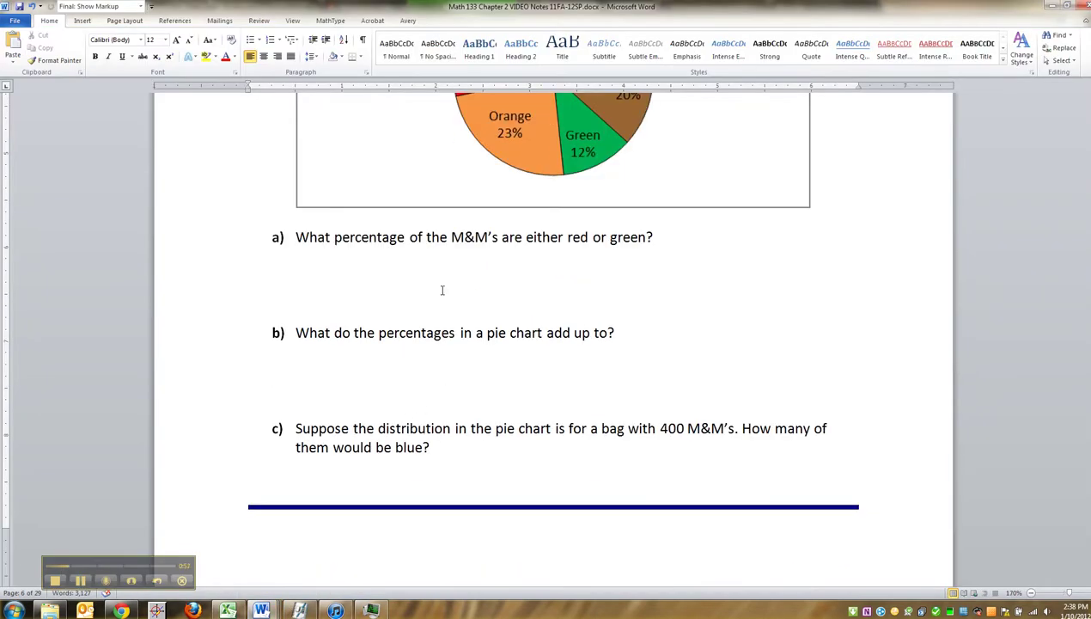
- Answer question a) with '15% + 12% = 27%', removing the underline from the calculation part
{"action": "scroll", "coordinate": [443, 290], "scroll_direction": "up", "scroll_amount": 3}
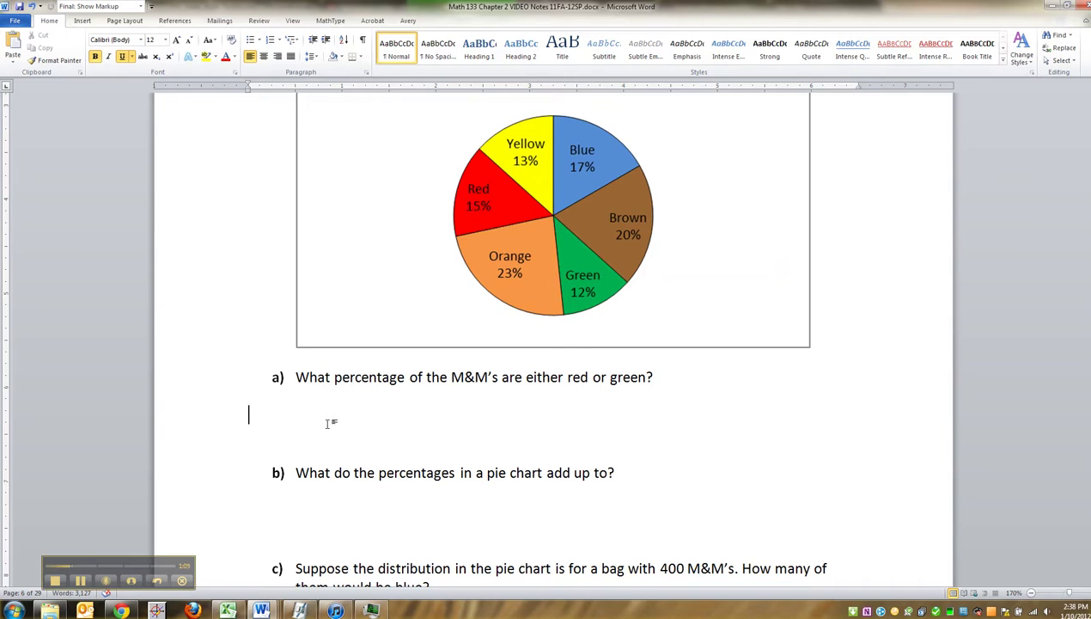
{"action": "type", "text": "15% + 12% ="}
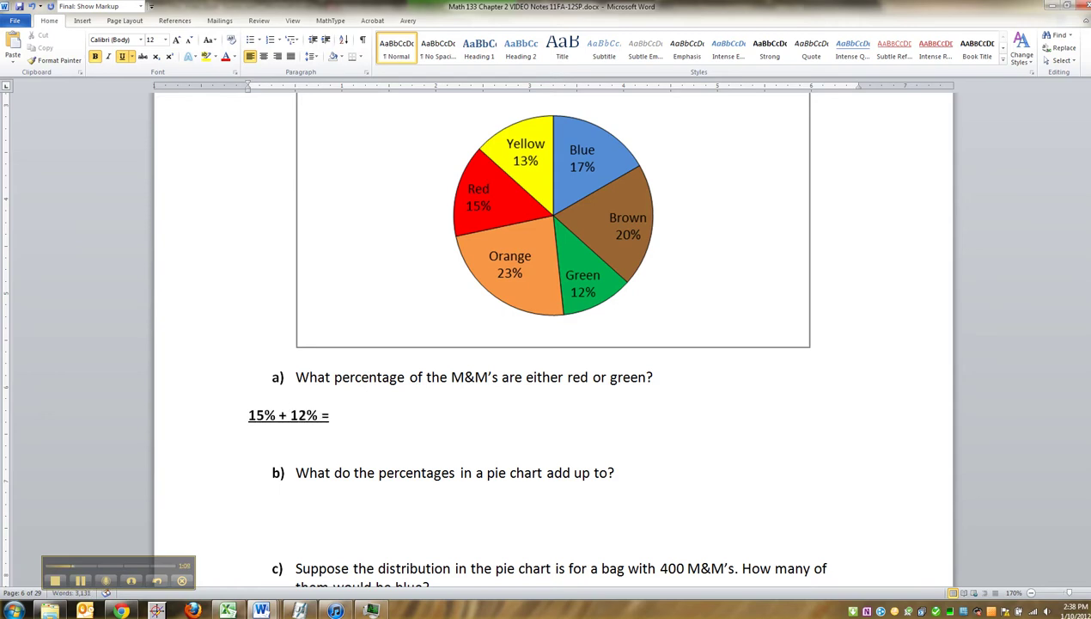
{"action": "type", "text": " 27%"}
{"action": "left_click_drag", "start_coordinate": [324, 415], "coordinate": [227, 417]}
{"action": "key", "text": "ctrl+u"}
{"action": "left_click", "coordinate": [324, 451]}
{"action": "left_click_drag", "start_coordinate": [332, 416], "coordinate": [362, 416]}
{"action": "left_click", "coordinate": [345, 453]}
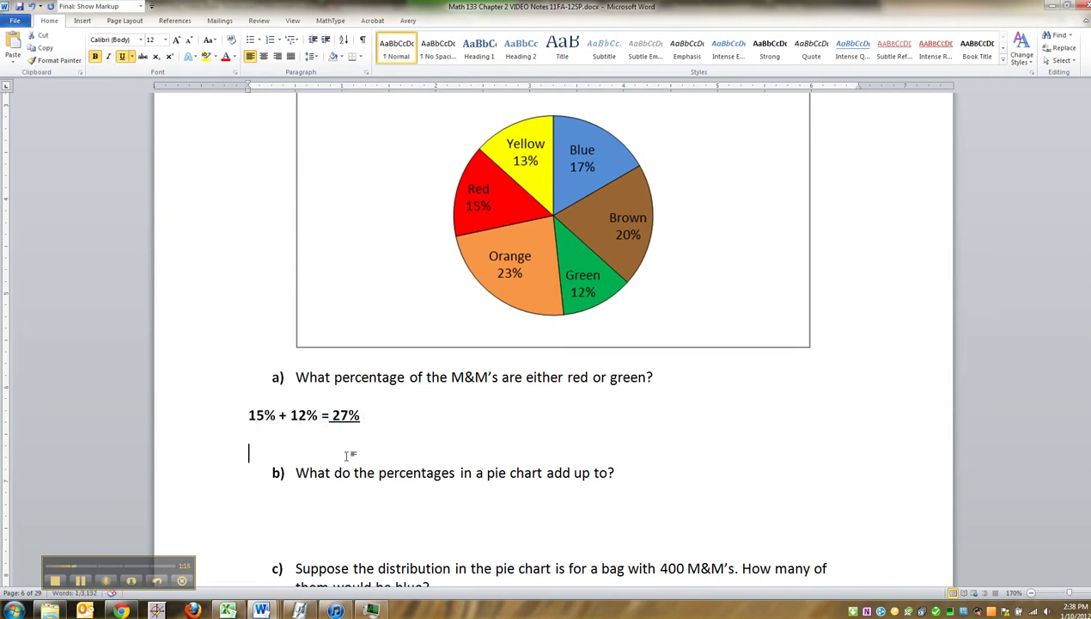
- Type '100%' as the answer to question b)
{"action": "left_click", "coordinate": [320, 510]}
{"action": "type", "text": "100%"}
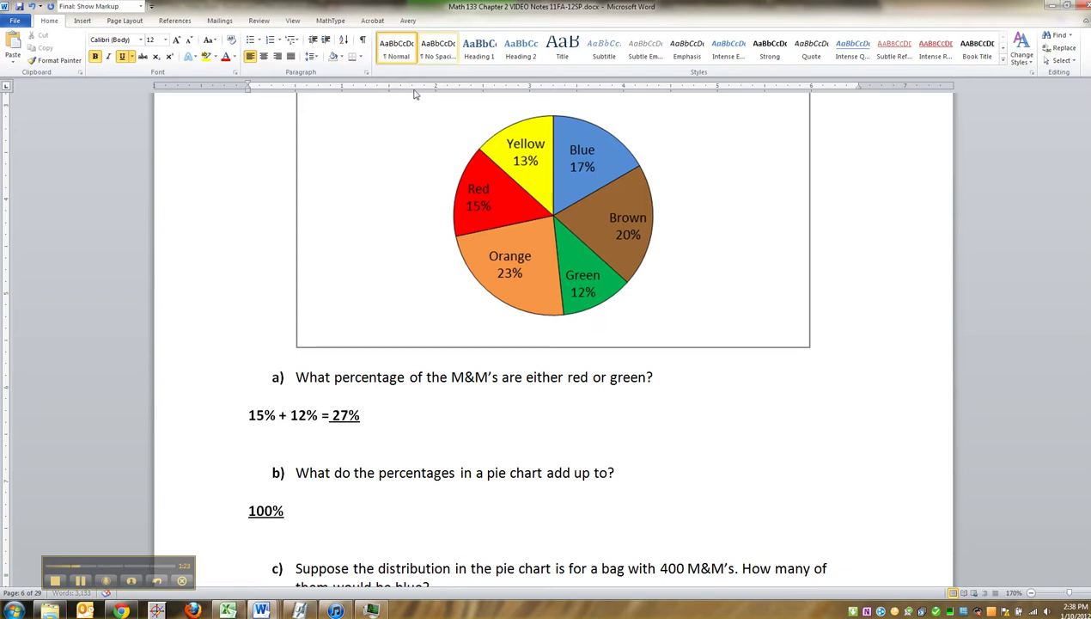
{"action": "left_click", "coordinate": [409, 456]}
{"action": "scroll", "coordinate": [386, 481], "scroll_direction": "down", "scroll_amount": 1}
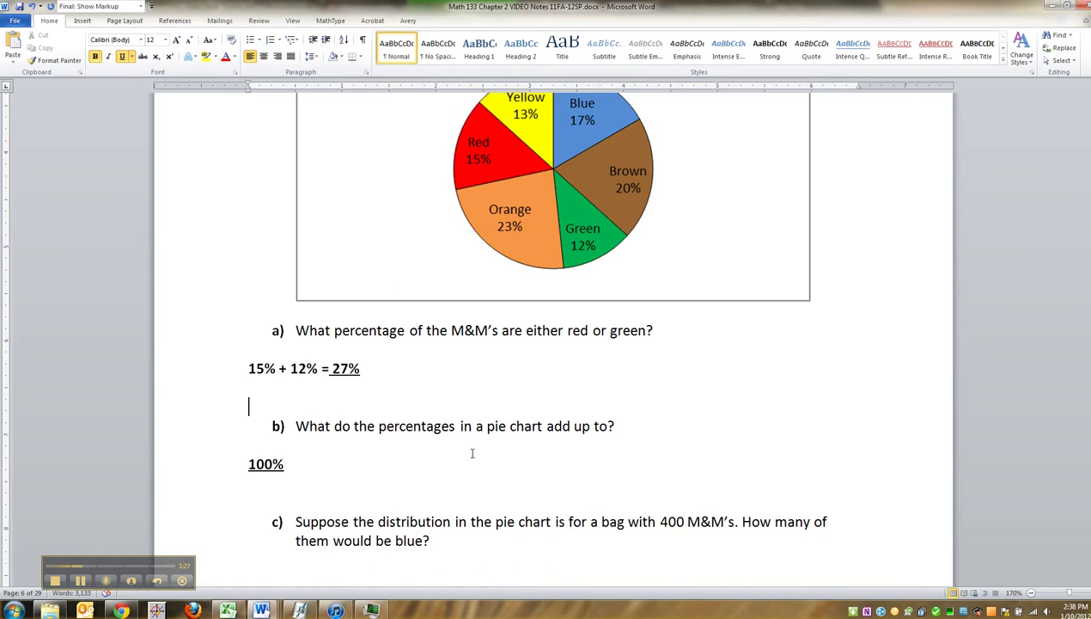
- Remove the extra blank line above question c) and place the cursor on its answer line
{"action": "scroll", "coordinate": [468, 506], "scroll_direction": "down", "scroll_amount": 1}
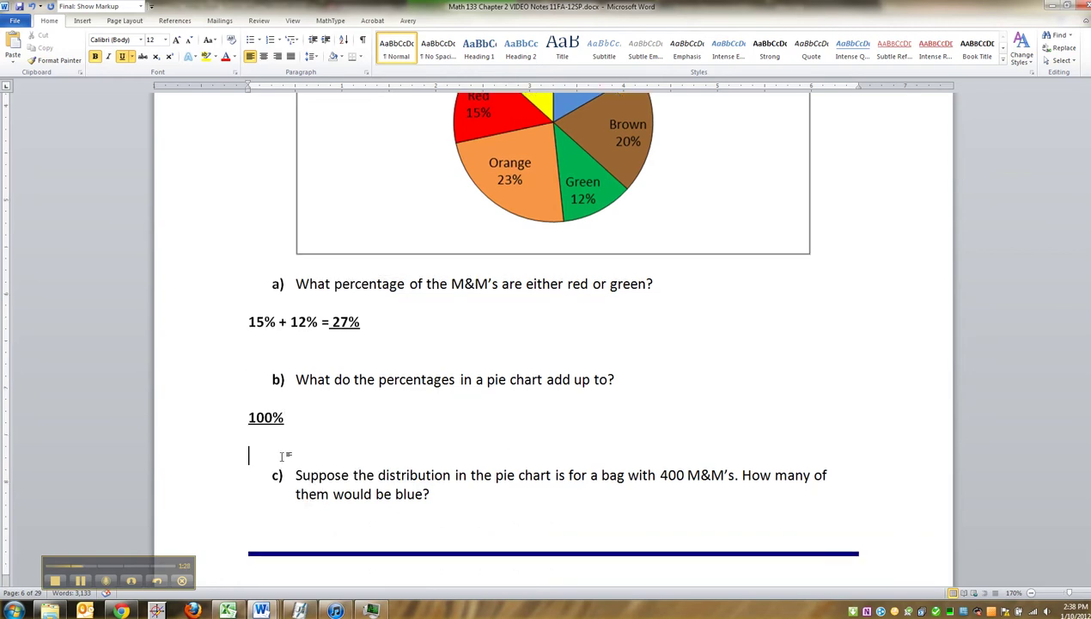
{"action": "key", "text": "Delete"}
{"action": "left_click", "coordinate": [324, 496]}
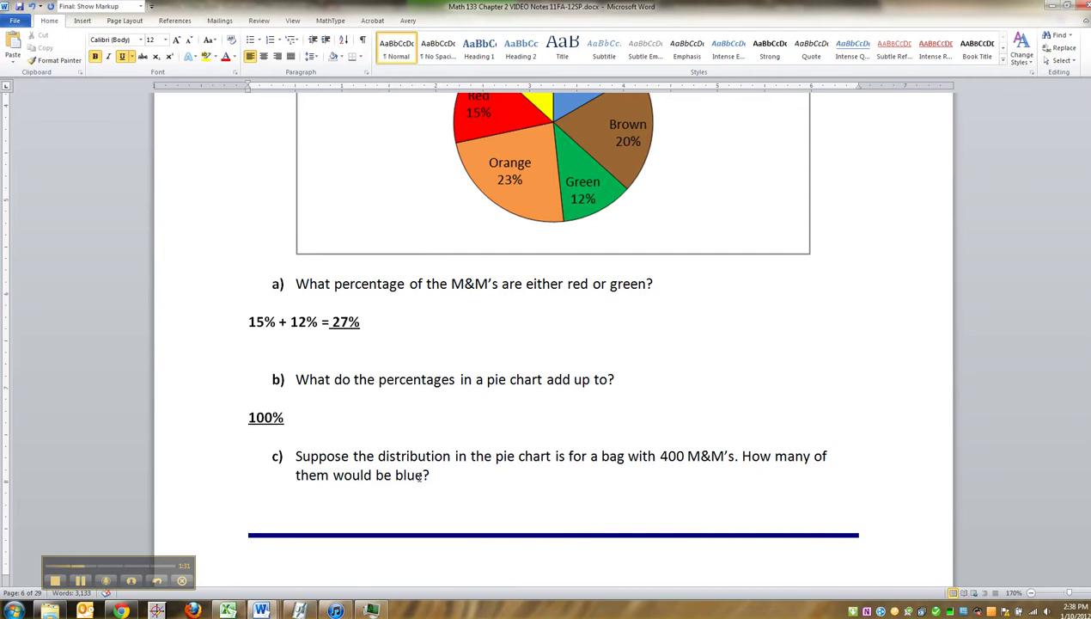
{"action": "scroll", "coordinate": [509, 474], "scroll_direction": "up", "scroll_amount": 1}
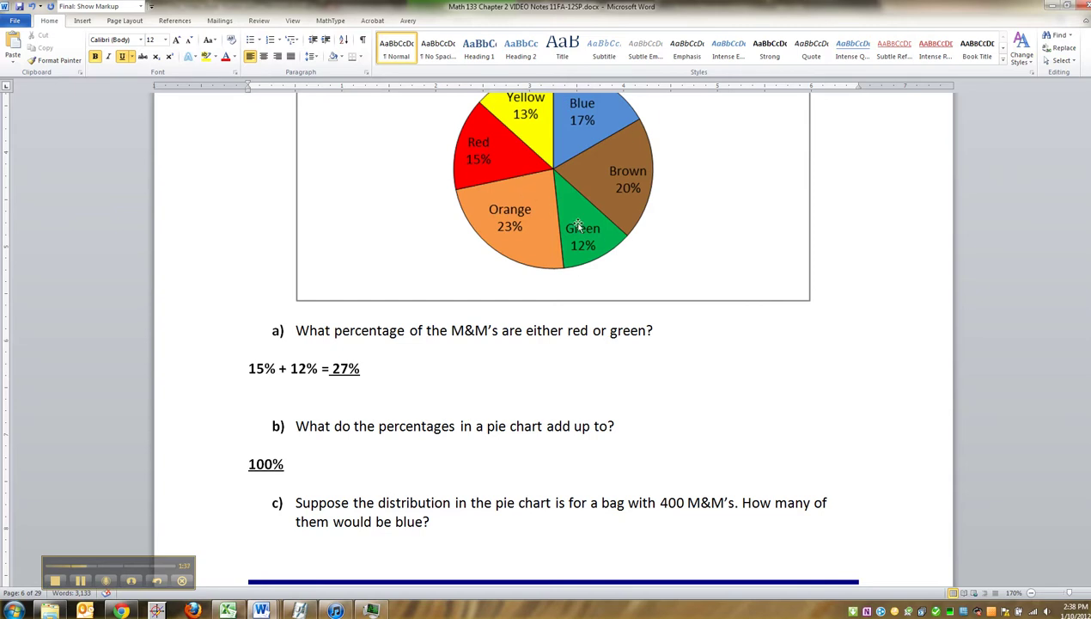
{"action": "scroll", "coordinate": [258, 545], "scroll_direction": "down", "scroll_amount": 1}
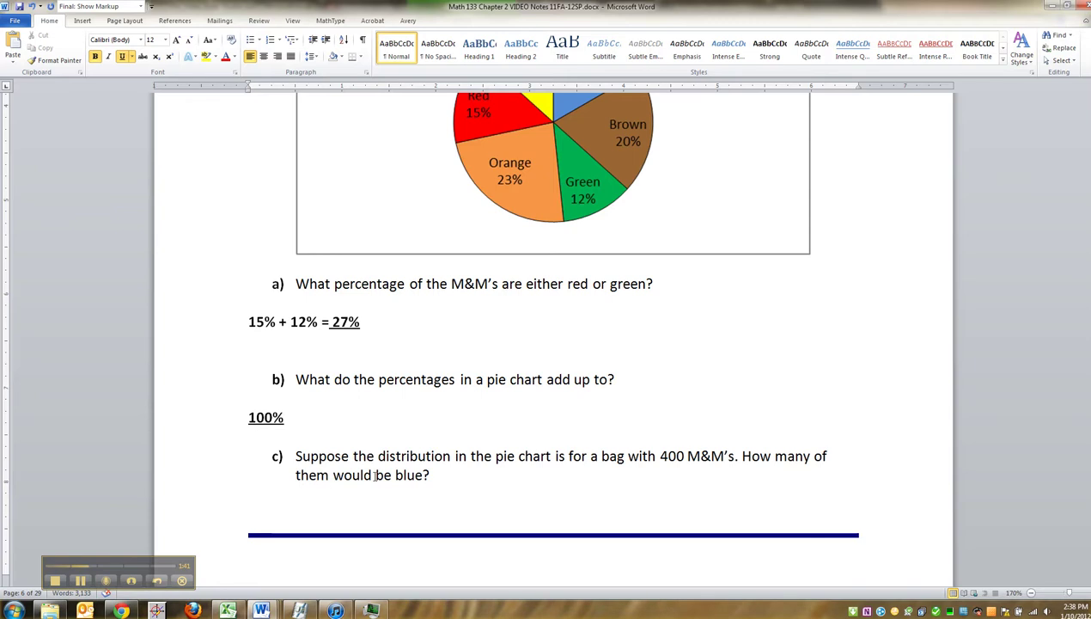
{"action": "scroll", "coordinate": [375, 475], "scroll_direction": "up", "scroll_amount": 1}
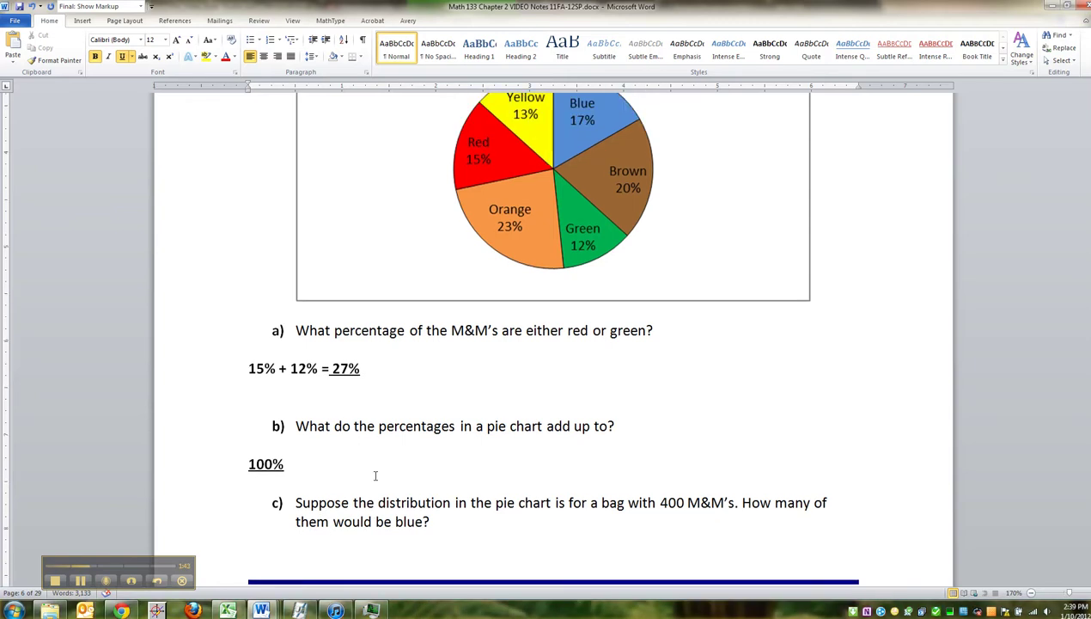
{"action": "scroll", "coordinate": [375, 475], "scroll_direction": "up", "scroll_amount": 1}
{"action": "scroll", "coordinate": [376, 475], "scroll_direction": "down", "scroll_amount": 1}
- Type the answer line '17% blue, 400 M&M's' under question c), correcting its capitalisation
{"action": "type", "text": "17% BLUE, "}
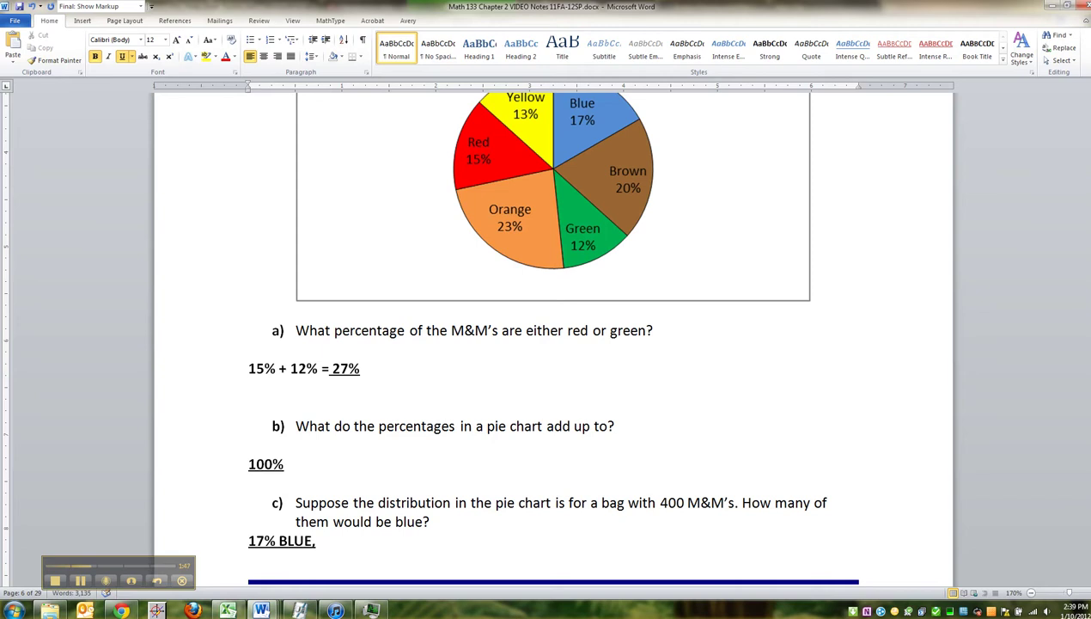
{"action": "type", "text": "400 m"}
{"action": "type", "text": "&m's"}
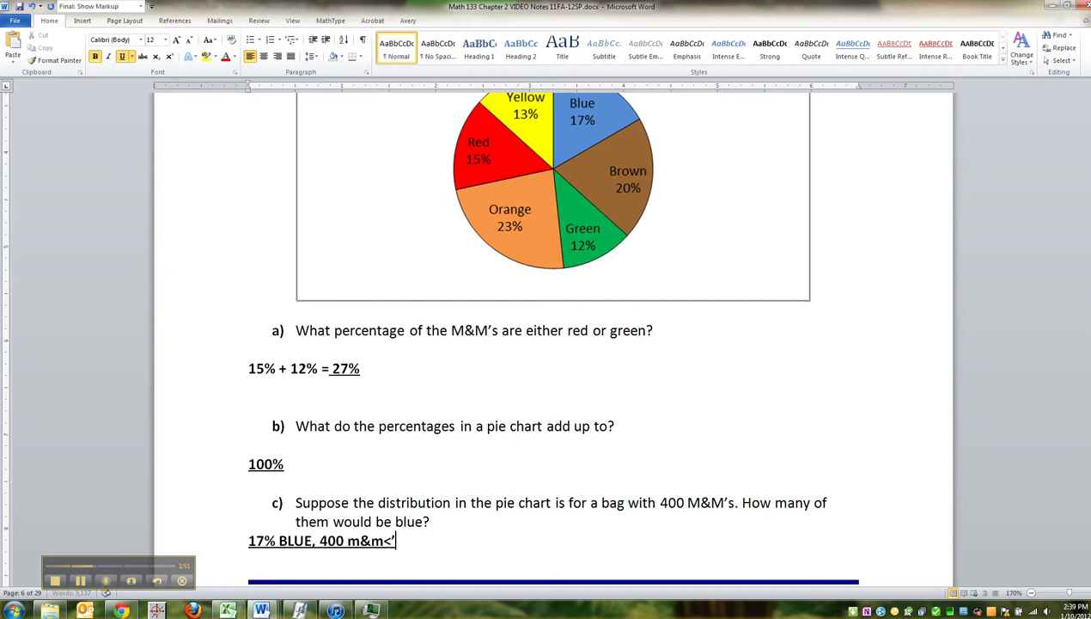
{"action": "key", "text": "BackSpace"}
{"action": "key", "text": "BackSpace"}
{"action": "key", "text": "BackSpace"}
{"action": "key", "text": "BackSpace"}
{"action": "key", "text": "BackSpace"}
{"action": "type", "text": "M&M"}
{"action": "double_click", "coordinate": [292, 539]}
{"action": "type", "text": "blue"}
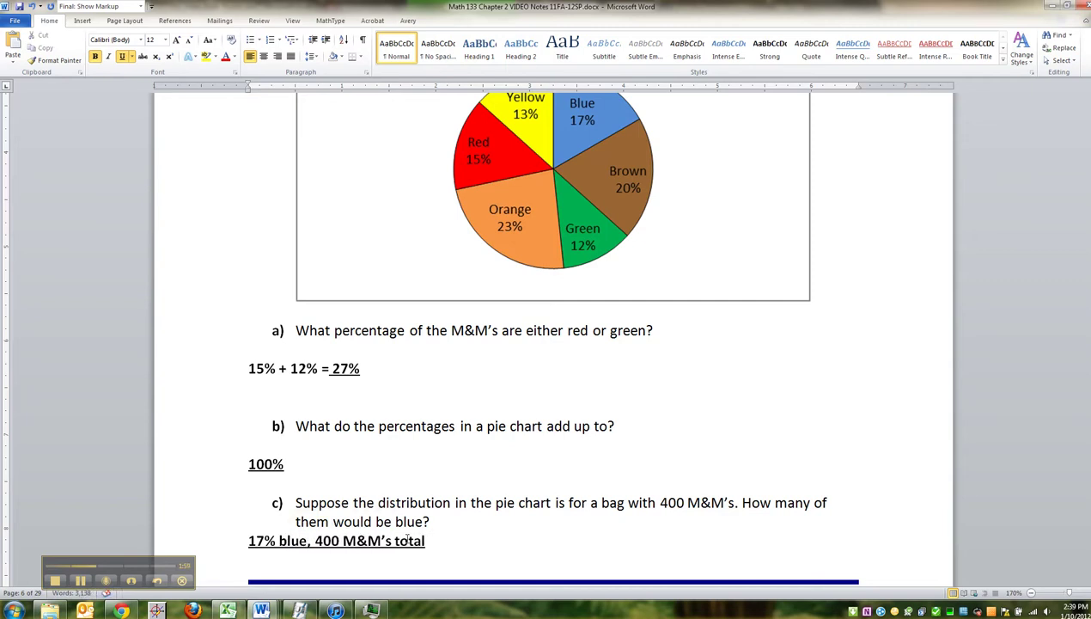
{"action": "left_click_drag", "start_coordinate": [438, 540], "coordinate": [239, 543]}
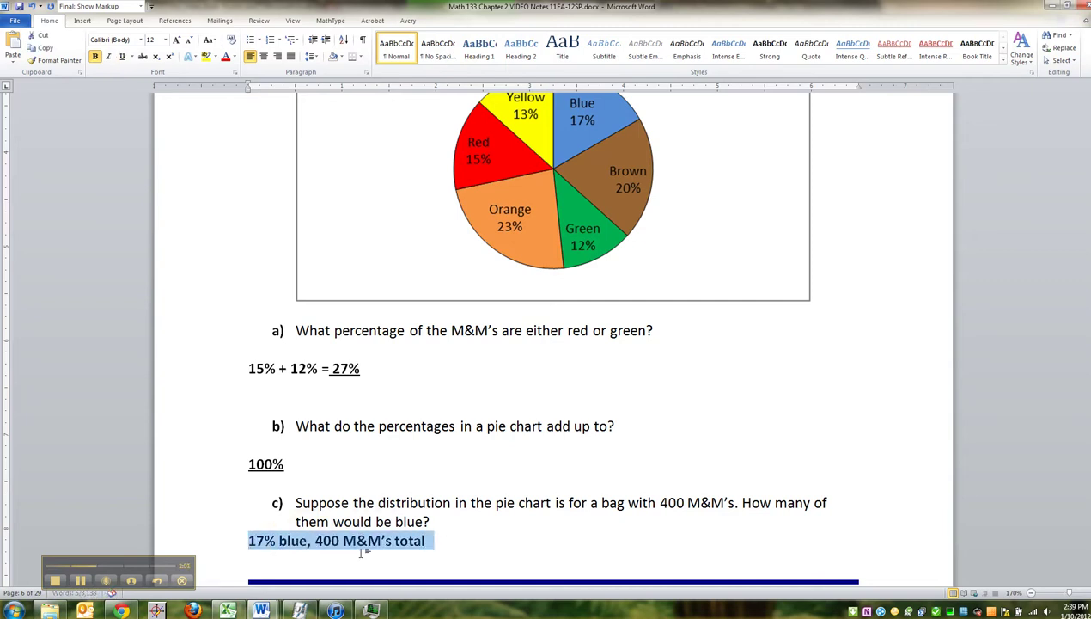
{"action": "left_click", "coordinate": [458, 533]}
{"action": "type", "text": "="}
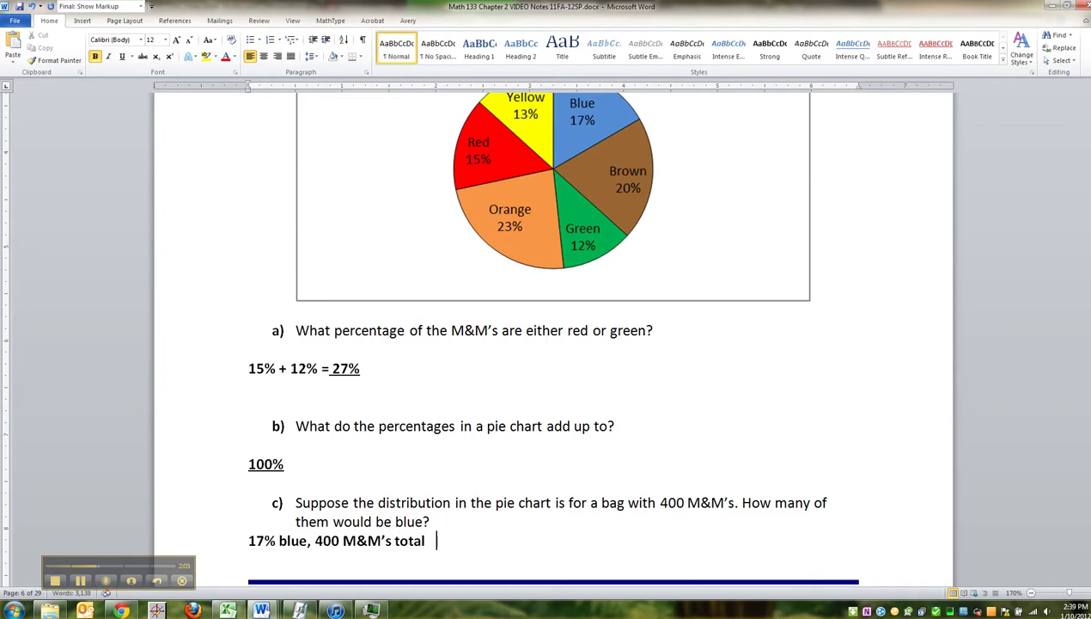
- Add the line 'How many? (17%)(400) = (0.17)(400)' below the first answer line
{"action": "key", "text": "Return"}
{"action": "type", "text": "How many?"}
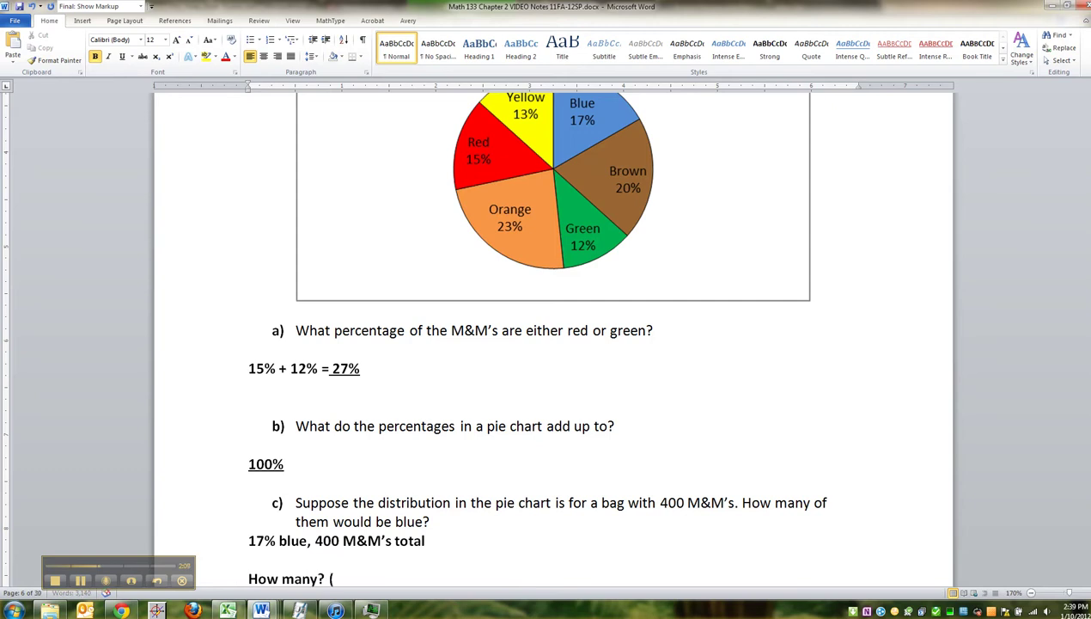
{"action": "type", "text": " (15"}
{"action": "key", "text": "BackSpace"}
{"action": "type", "text": "7%)(400"}
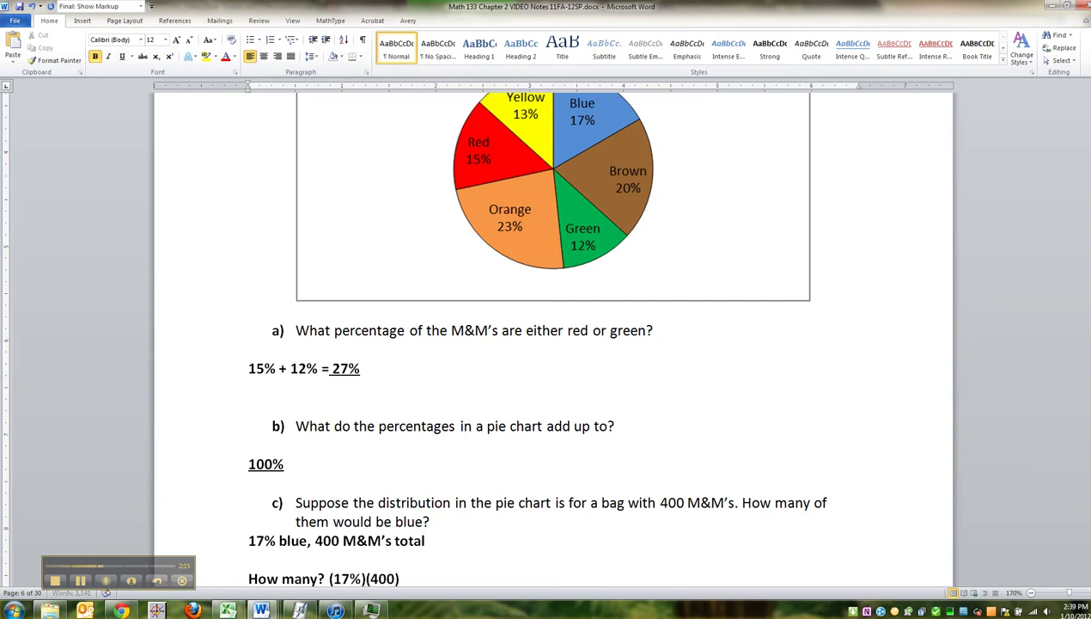
{"action": "type", "text": ") ="}
{"action": "scroll", "coordinate": [496, 535], "scroll_direction": "down", "scroll_amount": 3}
{"action": "type", "text": "(0.17"}
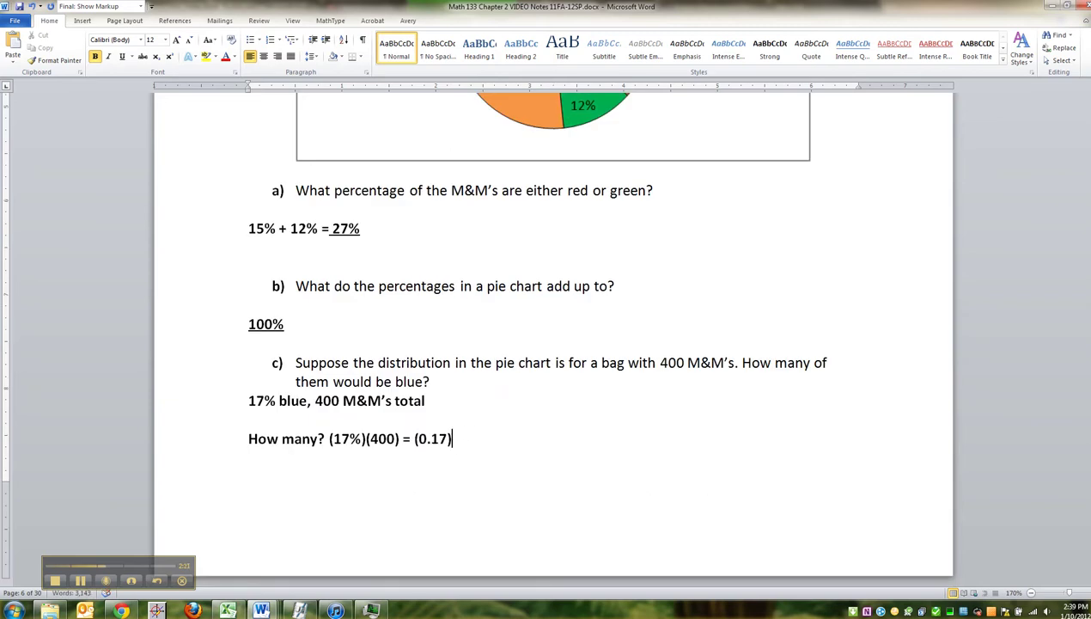
{"action": "type", "text": ")(400)"}
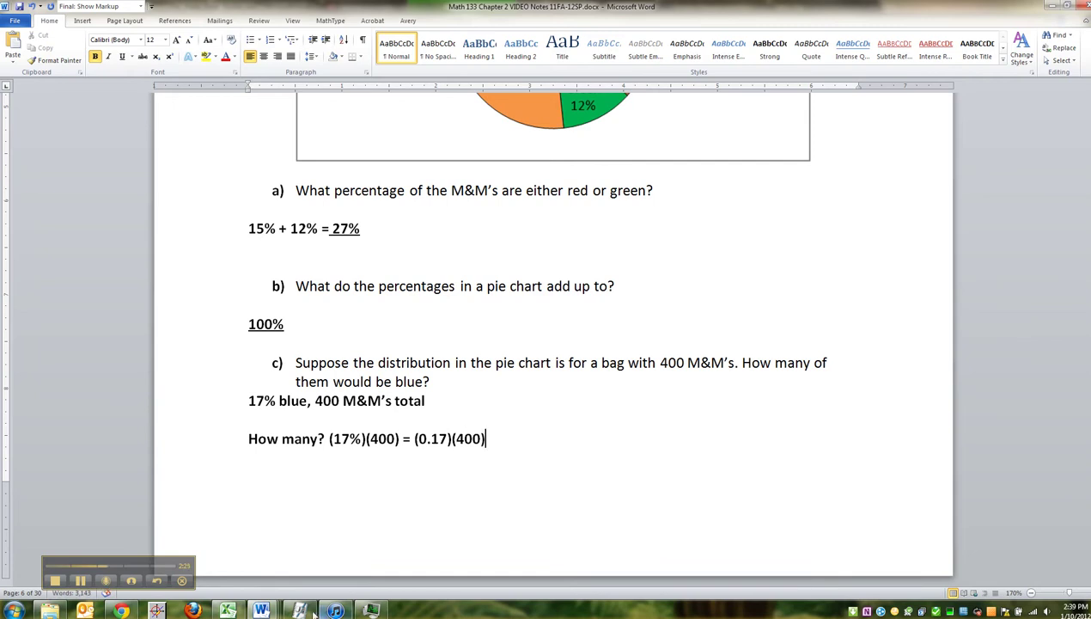
{"action": "left_click", "coordinate": [227, 610]}
- Compute =0.17*400 in cell A29, which returns 68
{"action": "left_click", "coordinate": [38, 515]}
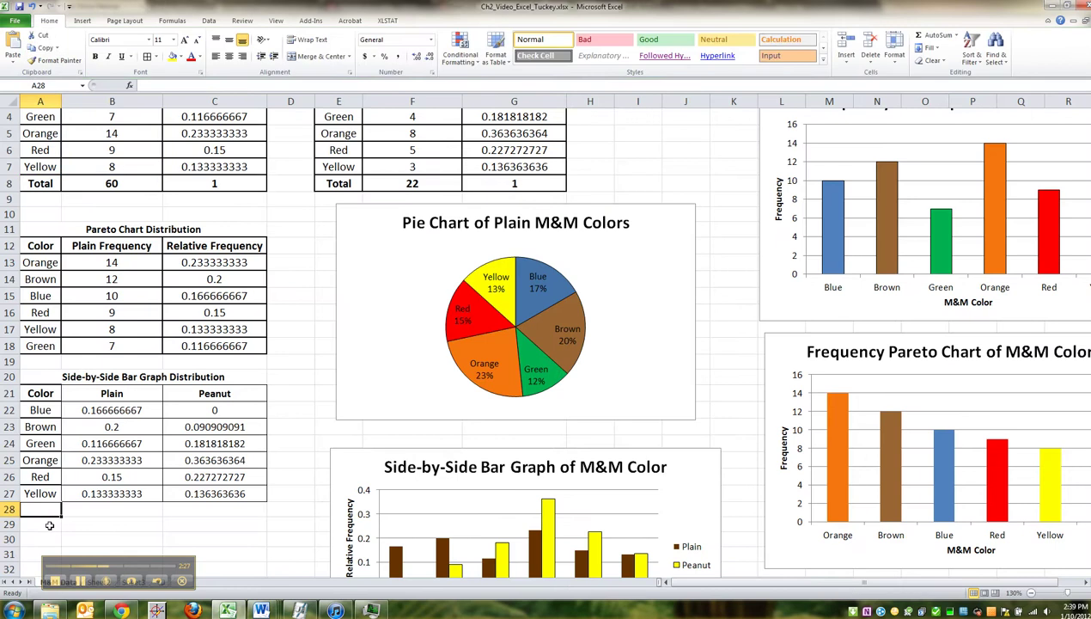
{"action": "left_click", "coordinate": [50, 521]}
{"action": "scroll", "coordinate": [225, 467], "scroll_direction": "down", "scroll_amount": 3}
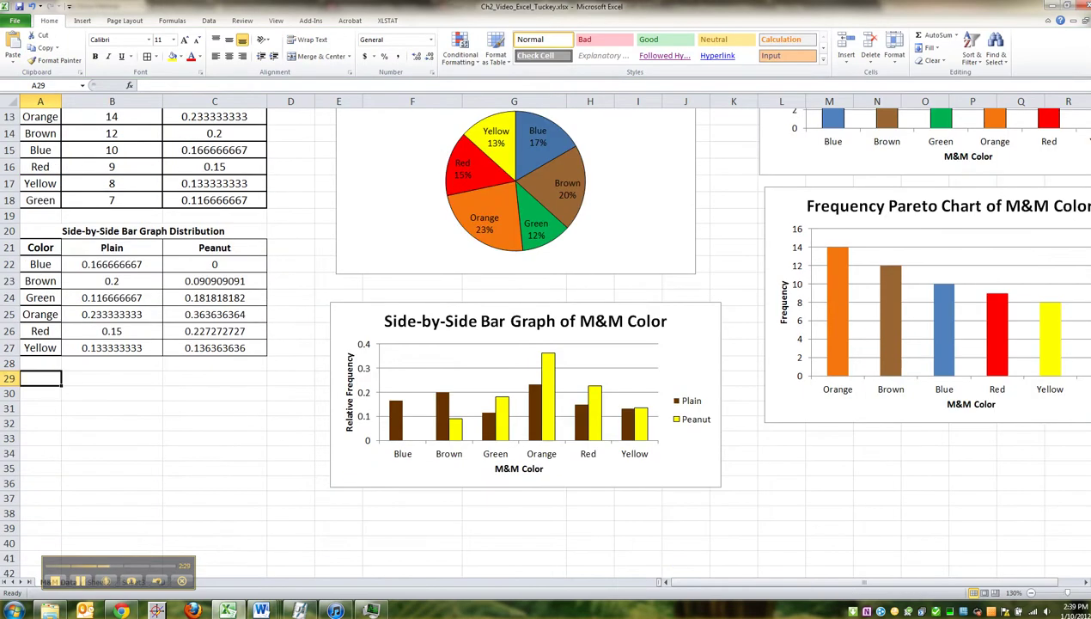
{"action": "type", "text": "="}
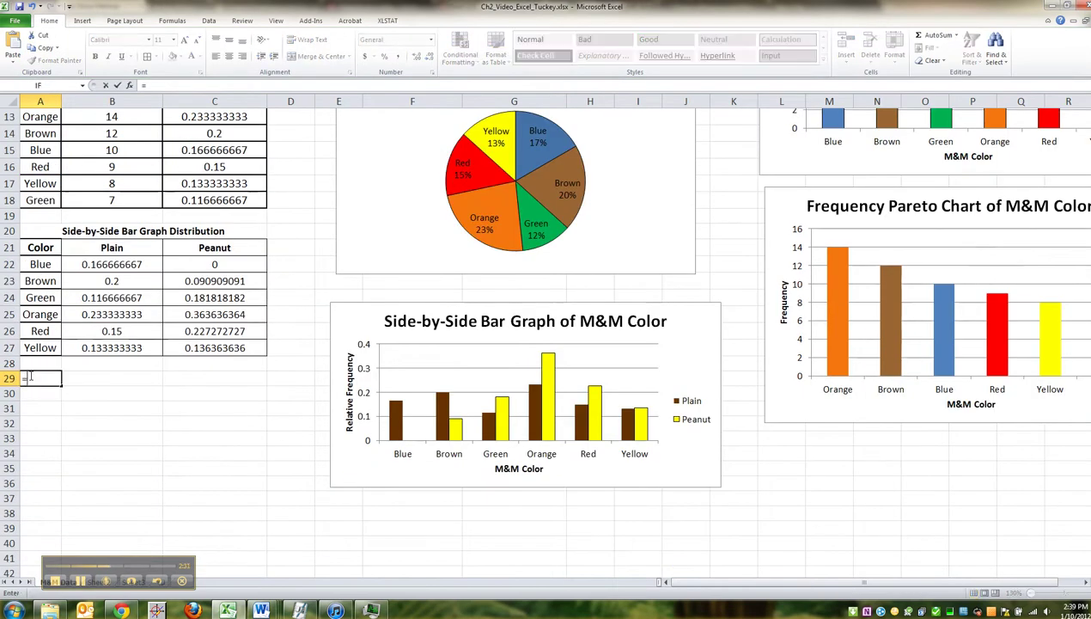
{"action": "type", "text": "0.17"}
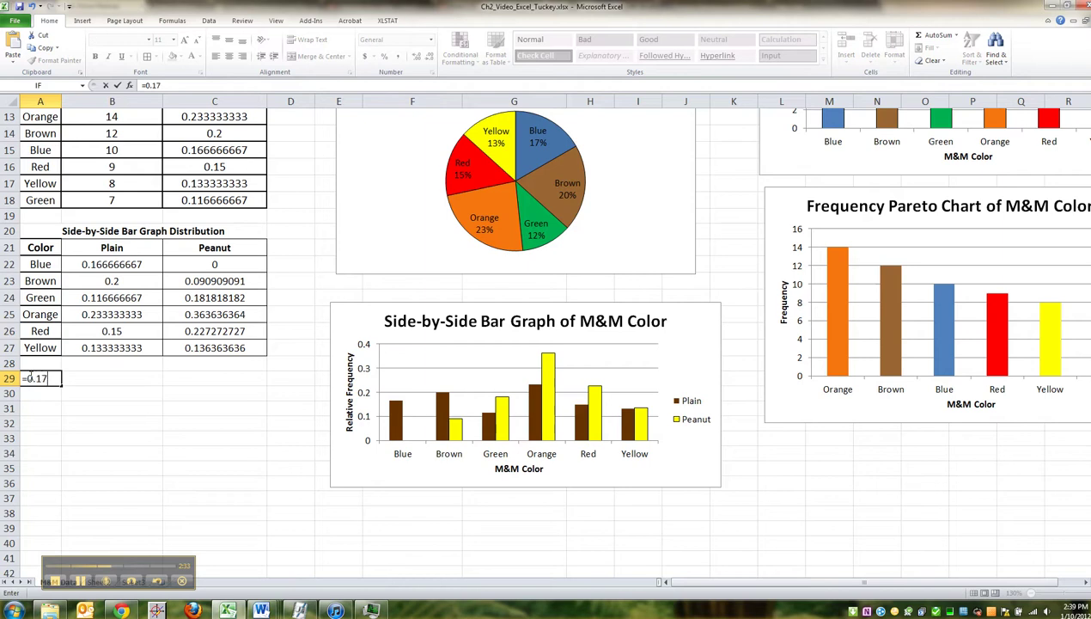
{"action": "type", "text": "*400"}
{"action": "key", "text": "Return"}
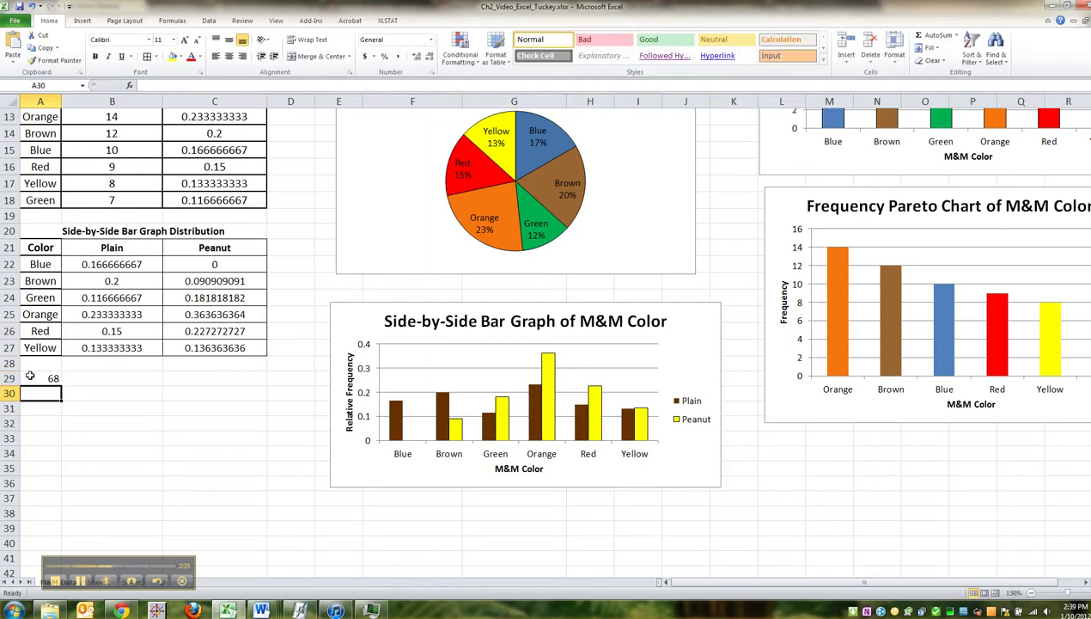
{"action": "left_click", "coordinate": [30, 379]}
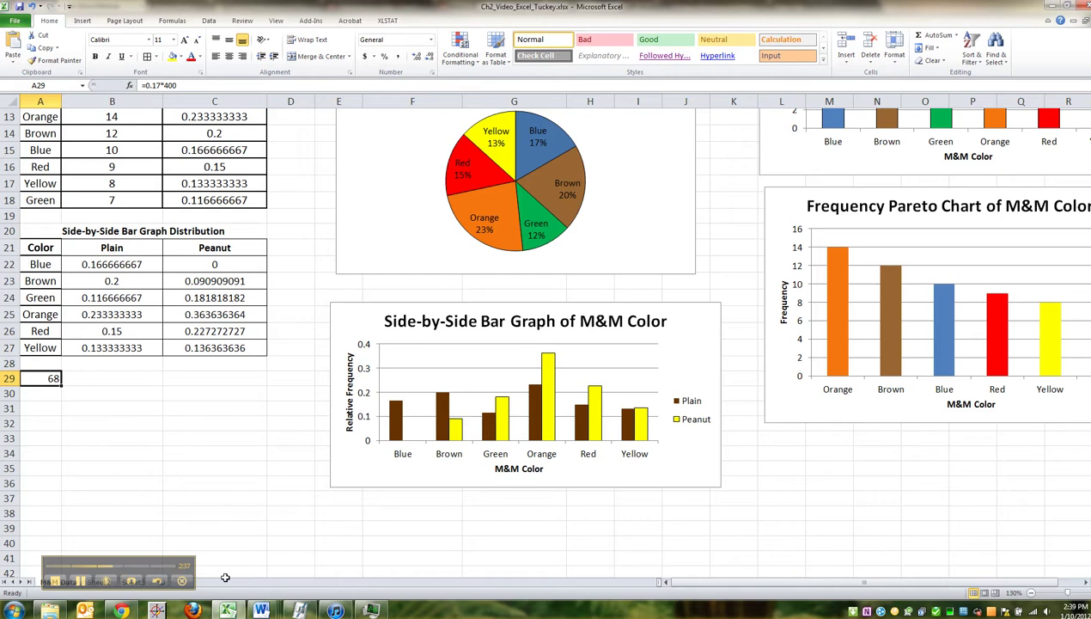
{"action": "left_click", "coordinate": [261, 610]}
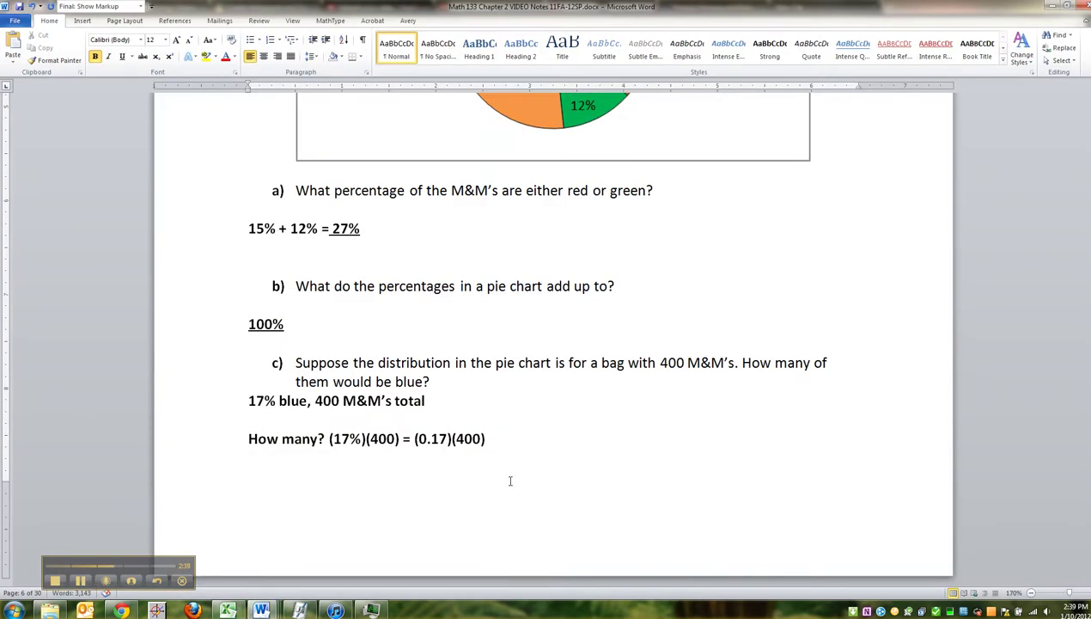
- Type the answer 68 after '(0.17)(400) =' and underline it
{"action": "type", "text": "68"}
{"action": "left_click_drag", "start_coordinate": [518, 438], "coordinate": [500, 439]}
{"action": "key", "text": "ctrl+u"}
{"action": "left_click", "coordinate": [565, 443]}
- Add a divider line of underscores beneath the answer, undoing then restoring it
{"action": "key", "text": "Return"}
{"action": "type", "text": "___"}
{"action": "key", "text": "Return"}
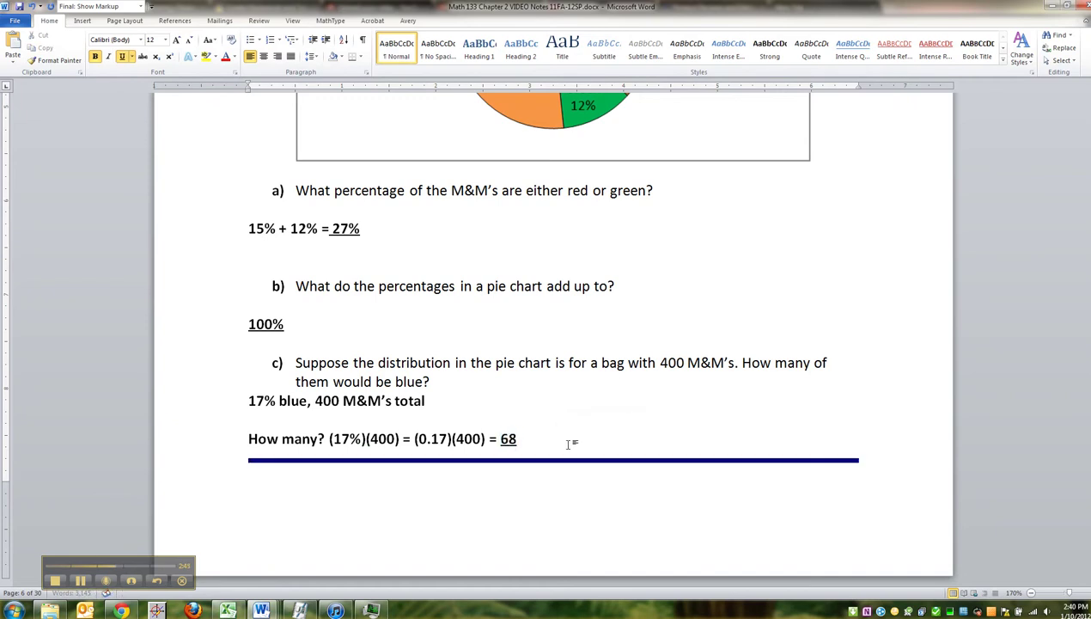
{"action": "key", "text": "ctrl+z"}
{"action": "scroll", "coordinate": [566, 444], "scroll_direction": "up", "scroll_amount": 1}
{"action": "scroll", "coordinate": [566, 444], "scroll_direction": "down", "scroll_amount": 1}
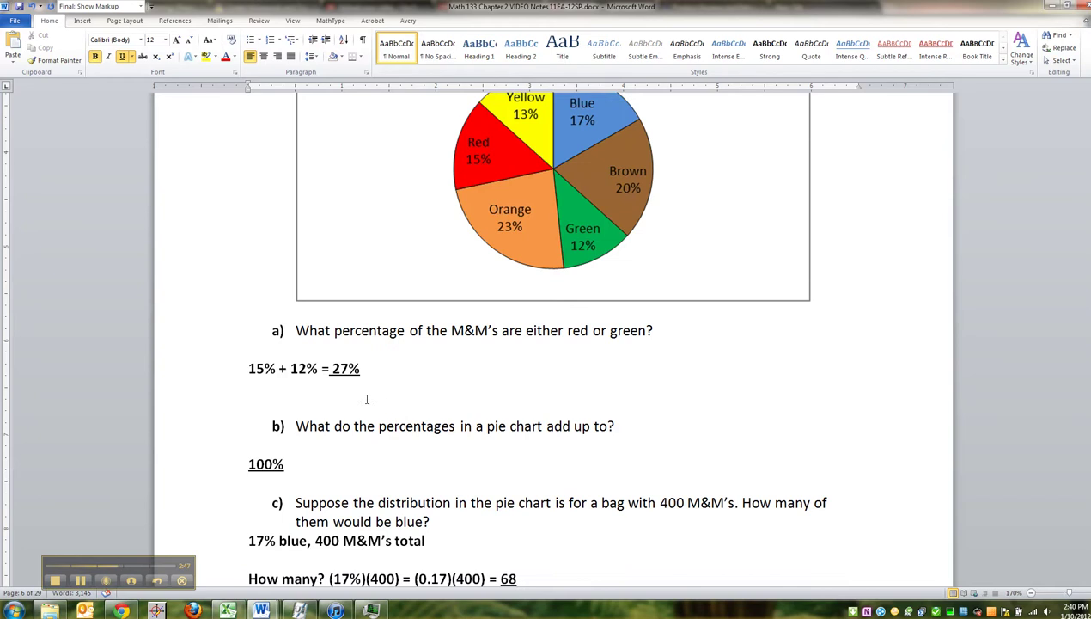
{"action": "key", "text": "ctrl+y"}
{"action": "scroll", "coordinate": [245, 493], "scroll_direction": "down", "scroll_amount": 1}
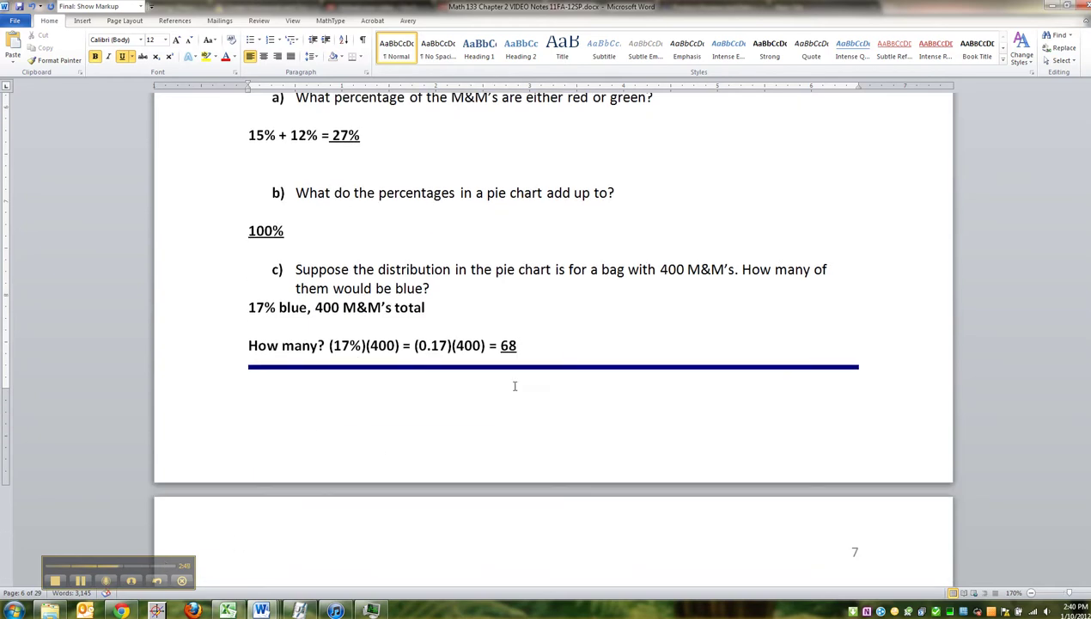
{"action": "scroll", "coordinate": [515, 386], "scroll_direction": "up", "scroll_amount": 5}
{"action": "scroll", "coordinate": [524, 380], "scroll_direction": "up", "scroll_amount": 3}
{"action": "scroll", "coordinate": [441, 422], "scroll_direction": "down", "scroll_amount": 8}
- Glance at the Excel workbook, then return to the Word lecture notes
{"action": "left_click", "coordinate": [230, 609]}
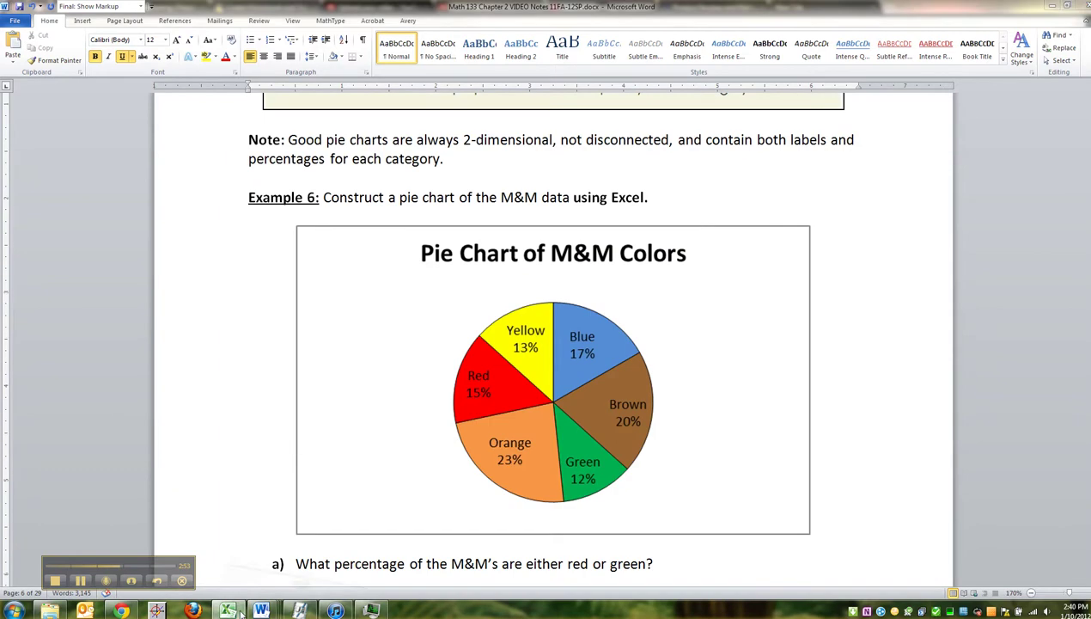
{"action": "scroll", "coordinate": [307, 205], "scroll_direction": "up", "scroll_amount": 4}
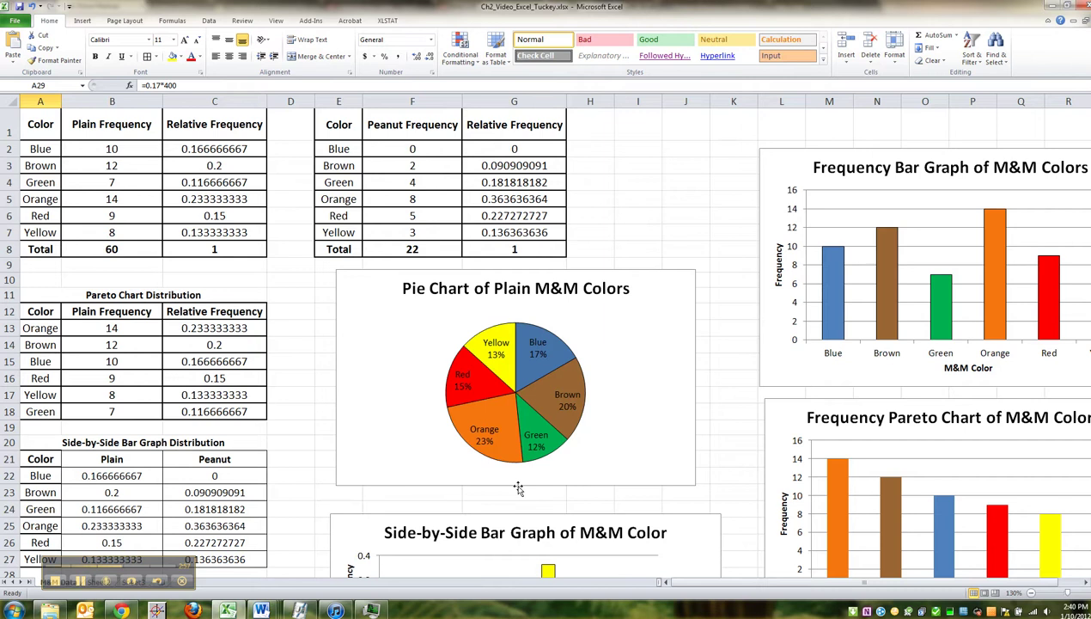
{"action": "scroll", "coordinate": [490, 464], "scroll_direction": "down", "scroll_amount": 2}
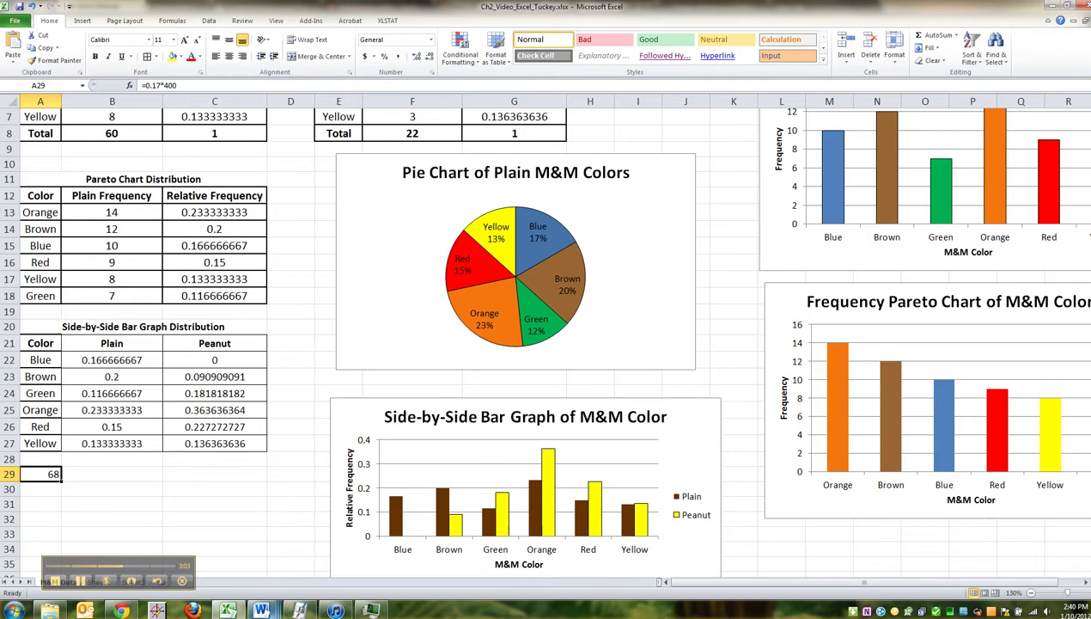
{"action": "left_click", "coordinate": [277, 609]}
{"action": "left_click", "coordinate": [265, 550]}
- Review the side-by-side bar graph and Pareto notes on pages 4–6, then go back to Excel
{"action": "scroll", "coordinate": [361, 498], "scroll_direction": "up", "scroll_amount": 10}
{"action": "scroll", "coordinate": [402, 480], "scroll_direction": "up", "scroll_amount": 12}
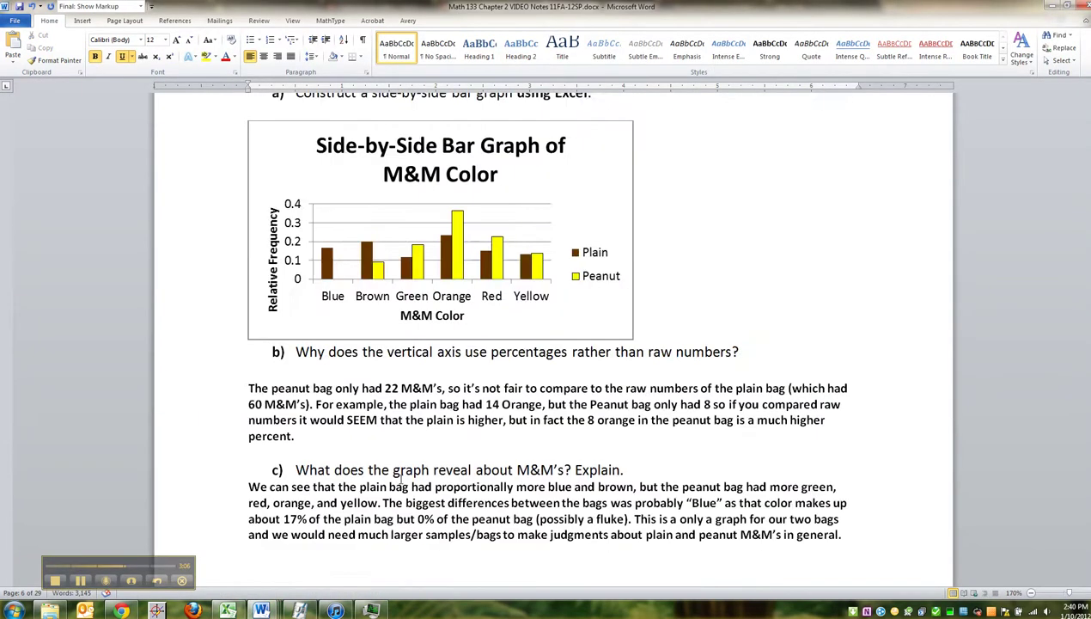
{"action": "scroll", "coordinate": [429, 468], "scroll_direction": "up", "scroll_amount": 4}
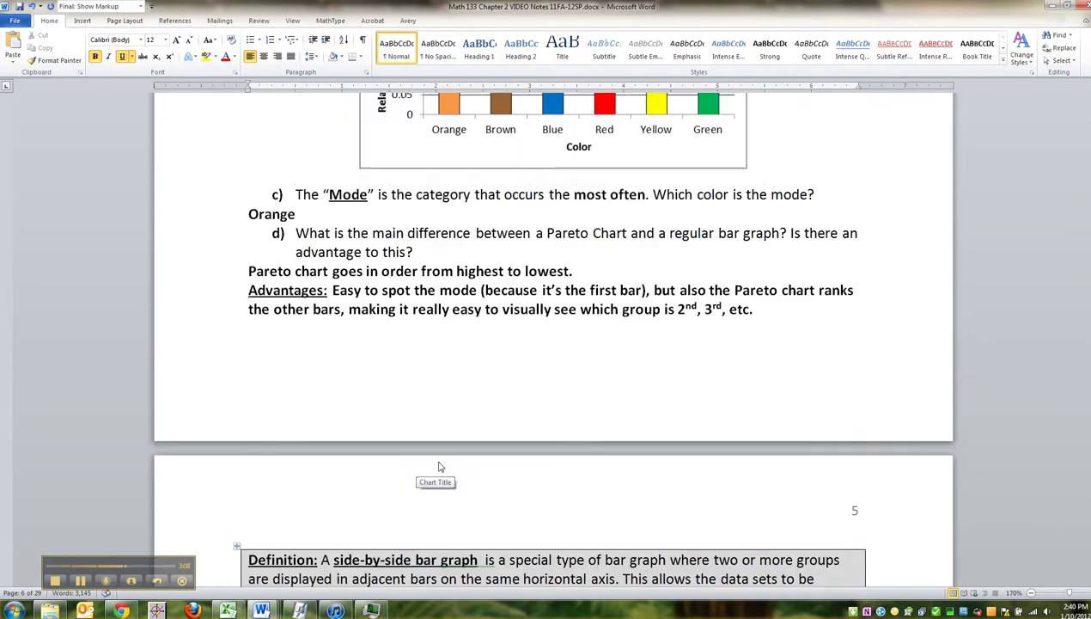
{"action": "scroll", "coordinate": [468, 492], "scroll_direction": "down", "scroll_amount": 2}
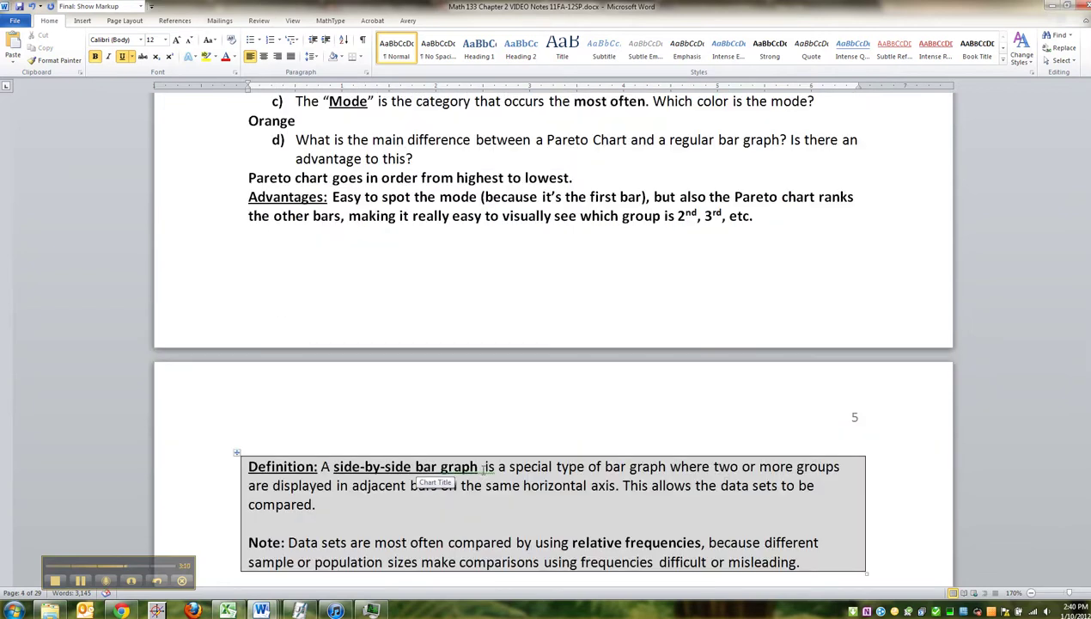
{"action": "scroll", "coordinate": [445, 518], "scroll_direction": "down", "scroll_amount": 6}
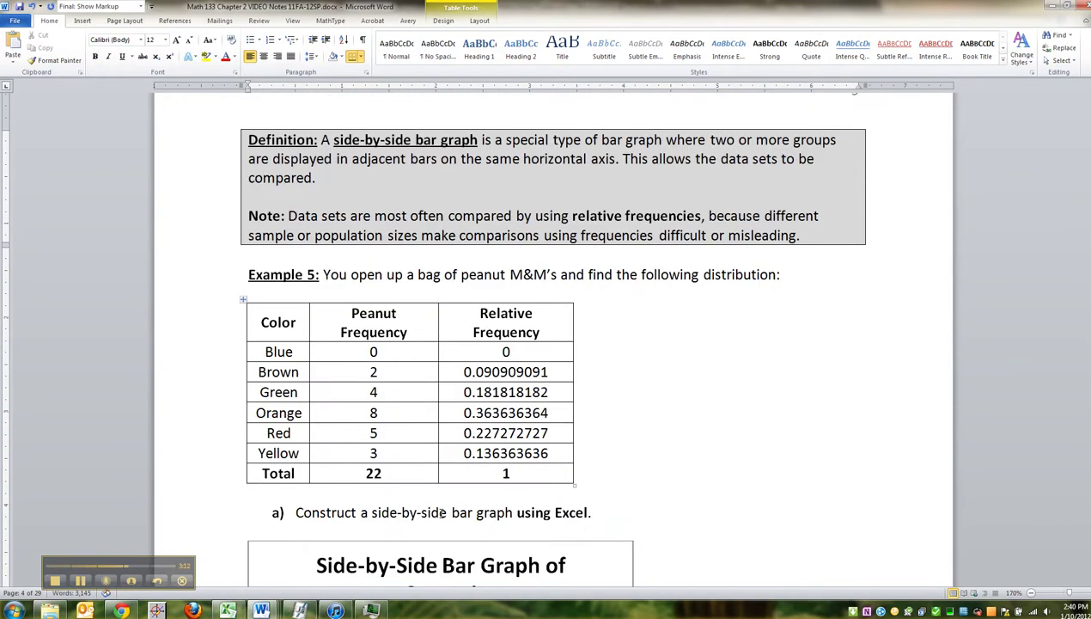
{"action": "scroll", "coordinate": [447, 511], "scroll_direction": "down", "scroll_amount": 6}
{"action": "scroll", "coordinate": [448, 512], "scroll_direction": "down", "scroll_amount": 3}
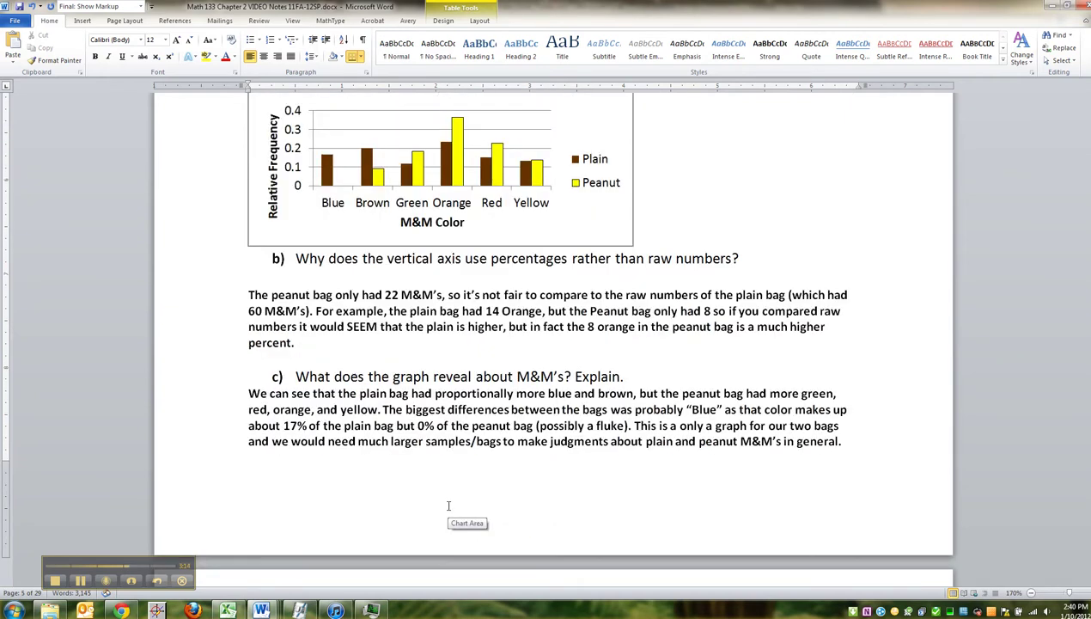
{"action": "scroll", "coordinate": [352, 509], "scroll_direction": "down", "scroll_amount": 3}
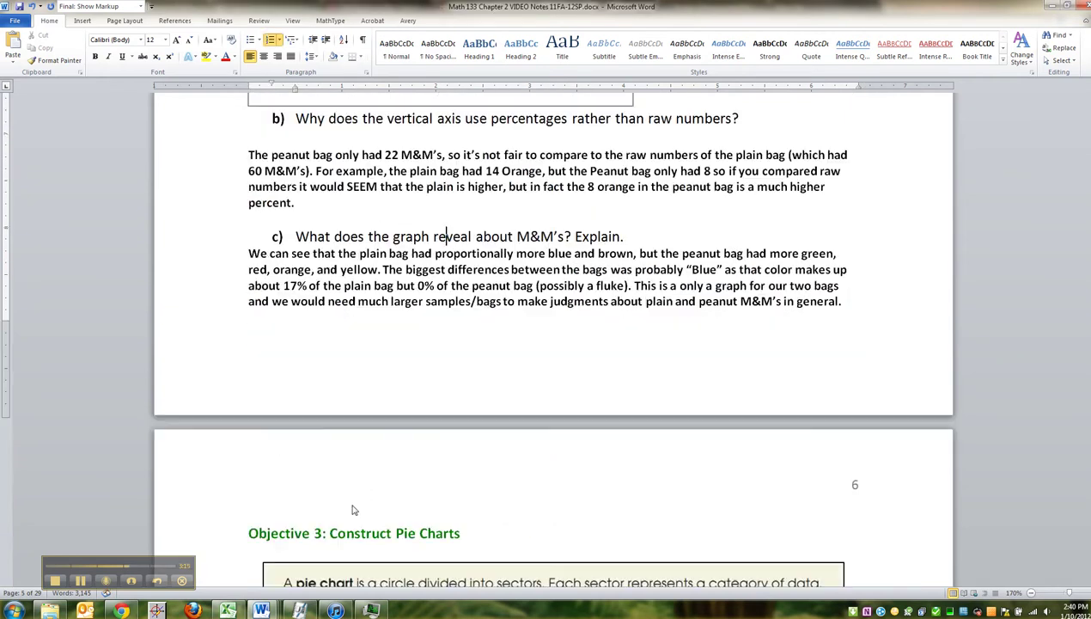
{"action": "left_click", "coordinate": [228, 610]}
{"action": "left_click", "coordinate": [305, 419]}
{"action": "scroll", "coordinate": [305, 419], "scroll_direction": "up", "scroll_amount": 2}
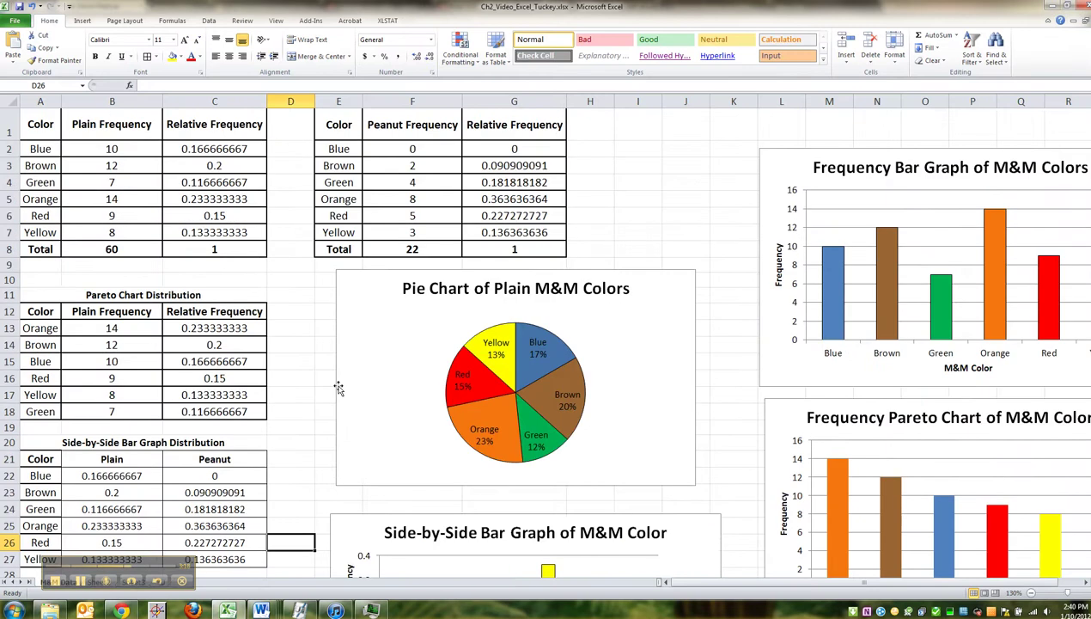
- Search Excel Help for 'pie chart', then bring up the YouTube upload page in Chrome
{"action": "left_click", "coordinate": [1060, 20]}
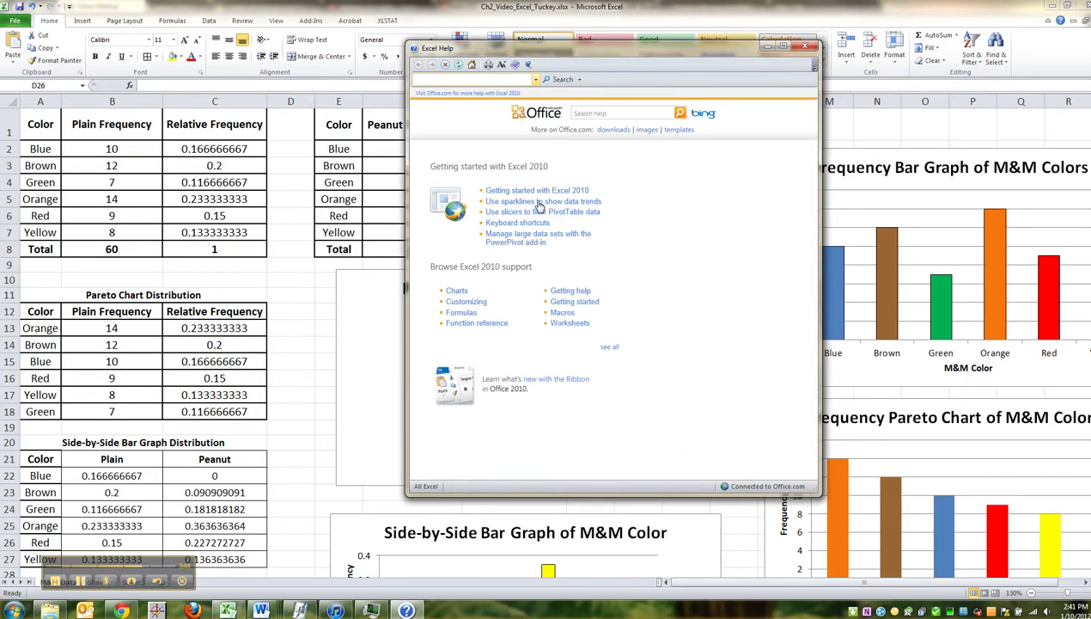
{"action": "left_click", "coordinate": [592, 114]}
{"action": "type", "text": "pie d"}
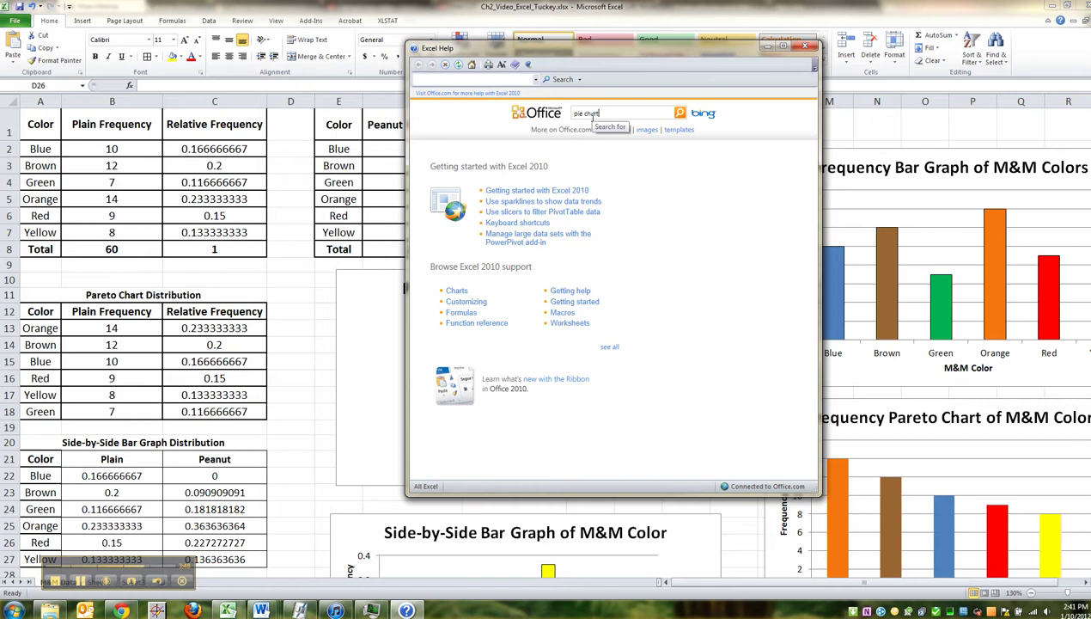
{"action": "key", "text": "Return"}
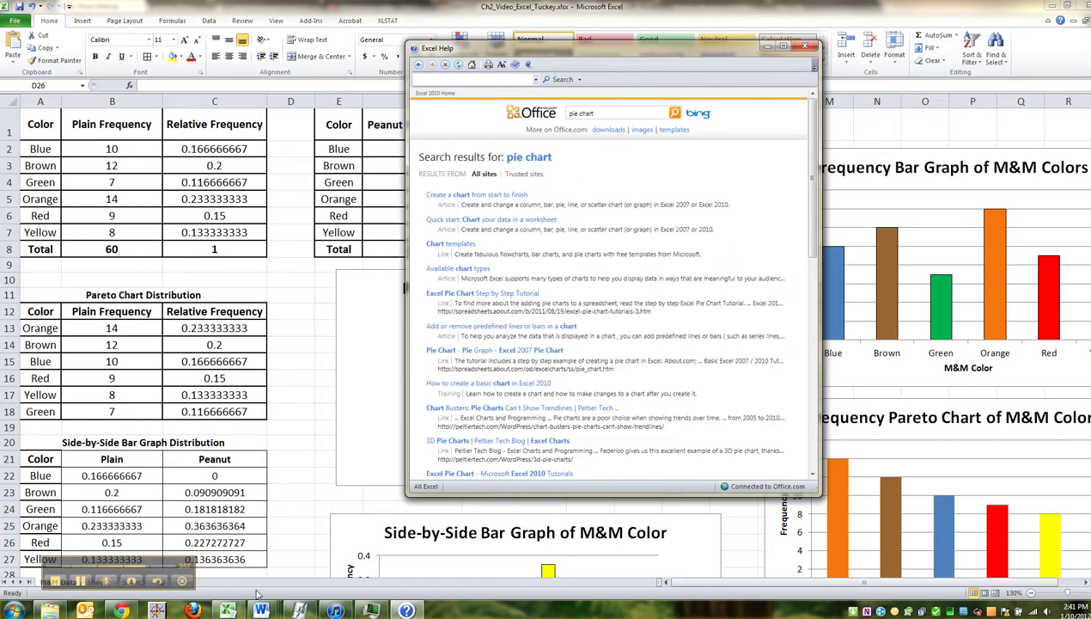
{"action": "left_click", "coordinate": [122, 610]}
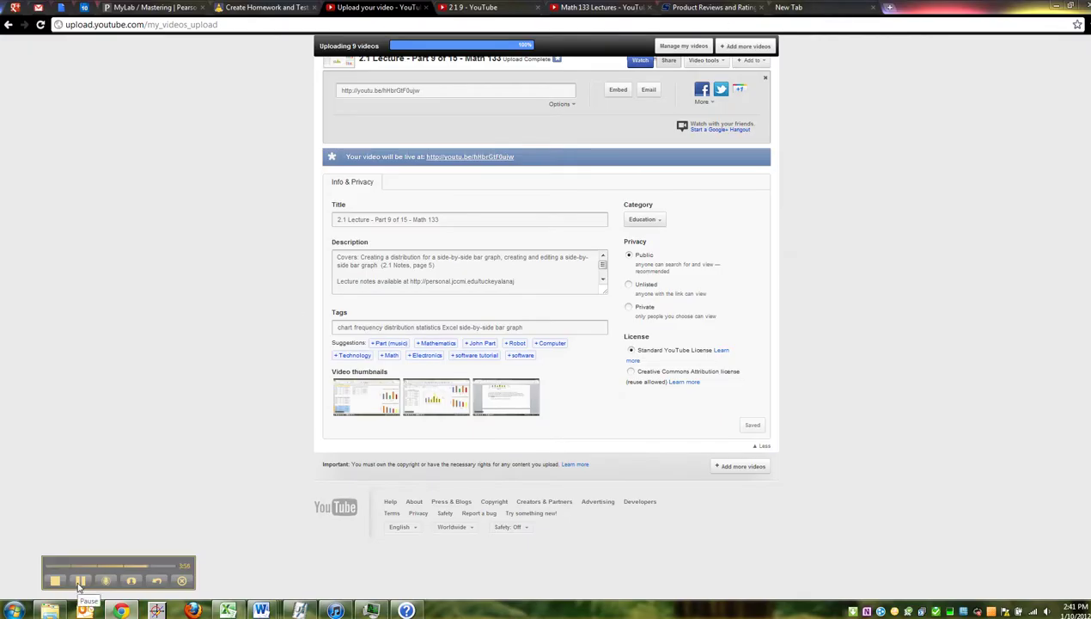
- Check the YouTube uploads, then close the Excel Help window
{"action": "scroll", "coordinate": [153, 534], "scroll_direction": "up", "scroll_amount": 3}
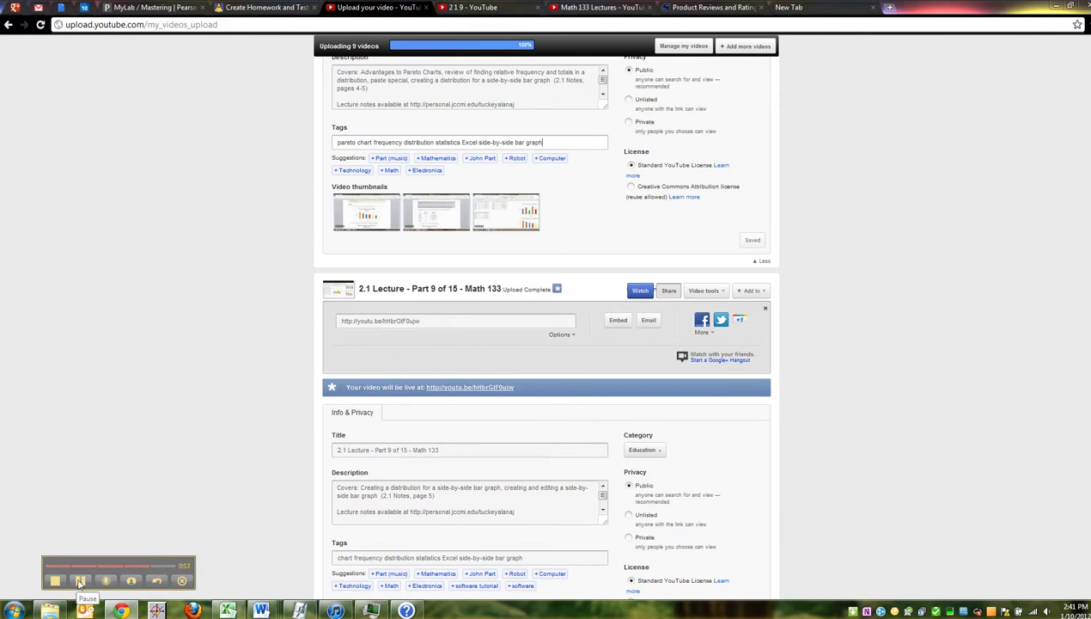
{"action": "left_click", "coordinate": [226, 610]}
{"action": "left_click", "coordinate": [805, 44]}
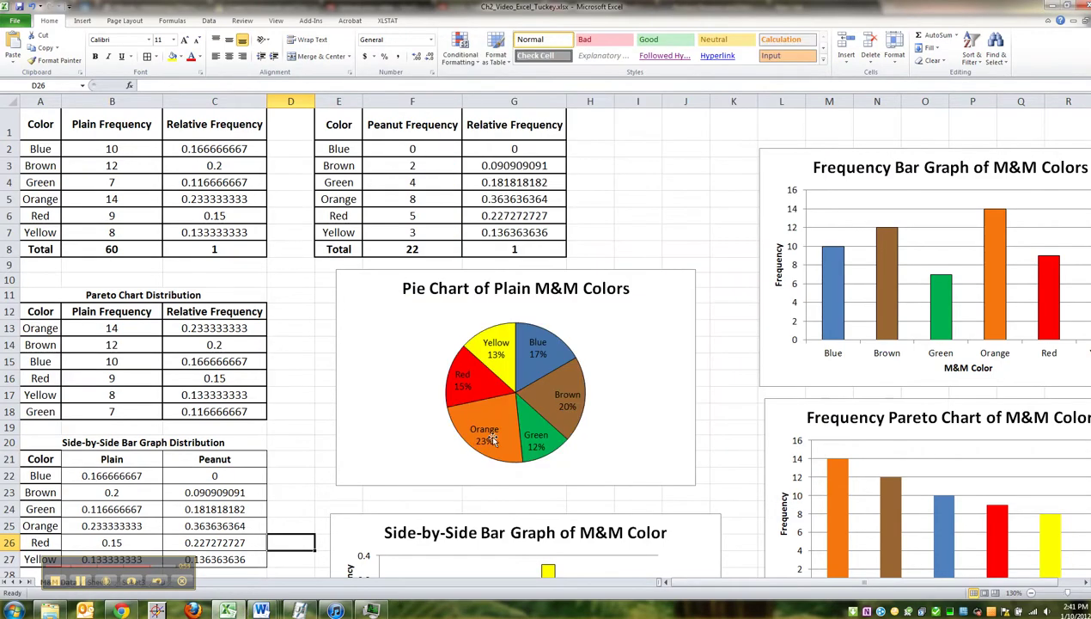
{"action": "scroll", "coordinate": [546, 343], "scroll_direction": "down", "scroll_amount": 8}
{"action": "scroll", "coordinate": [264, 609], "scroll_direction": "up", "scroll_amount": 2}
- Return to the Word notes at Objective 3, Example 6 on constructing an Excel pie chart
{"action": "mouse_move", "coordinate": [264, 609]}
{"action": "left_click", "coordinate": [262, 532]}
{"action": "scroll", "coordinate": [373, 478], "scroll_direction": "down", "scroll_amount": 5}
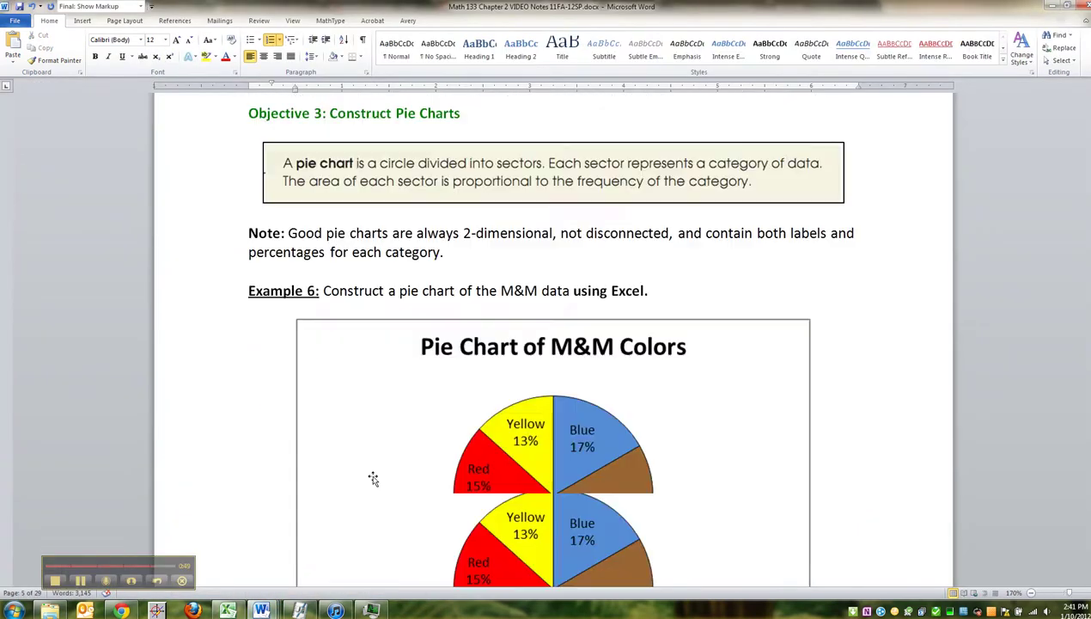